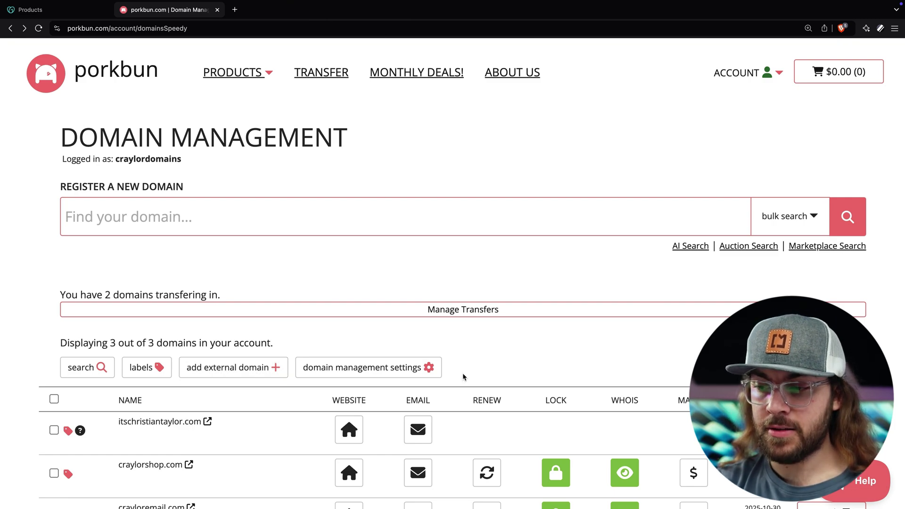
Add one hosted email mailbox to the cart, apply coupon 50OFFBUNMAIL, and proceed to billing
click(418, 435)
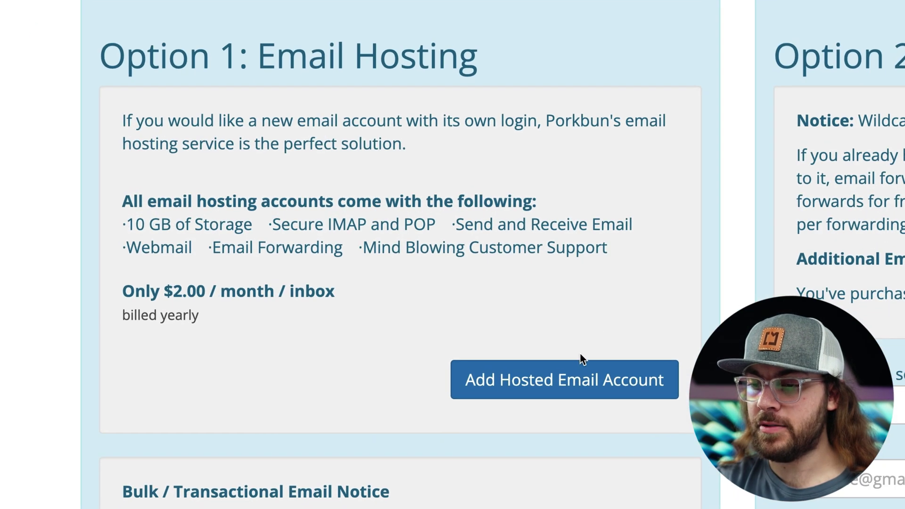
click(311, 433)
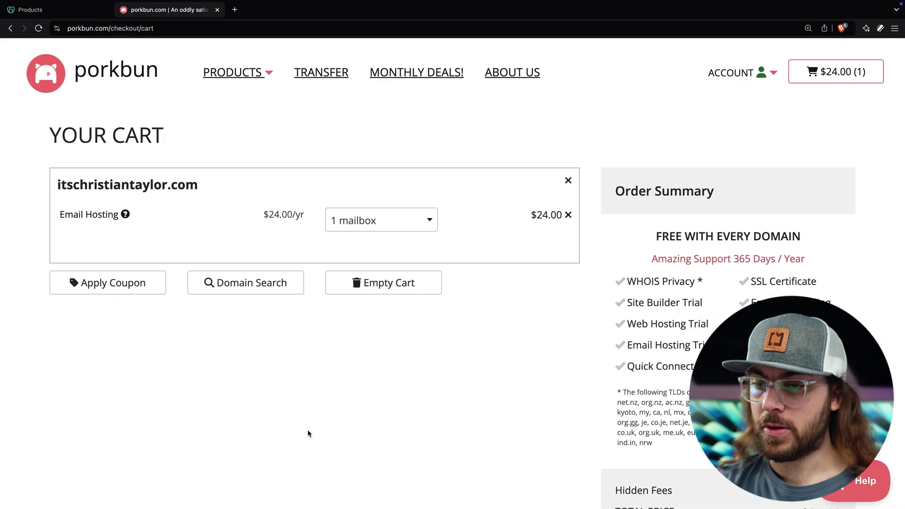
click(136, 283)
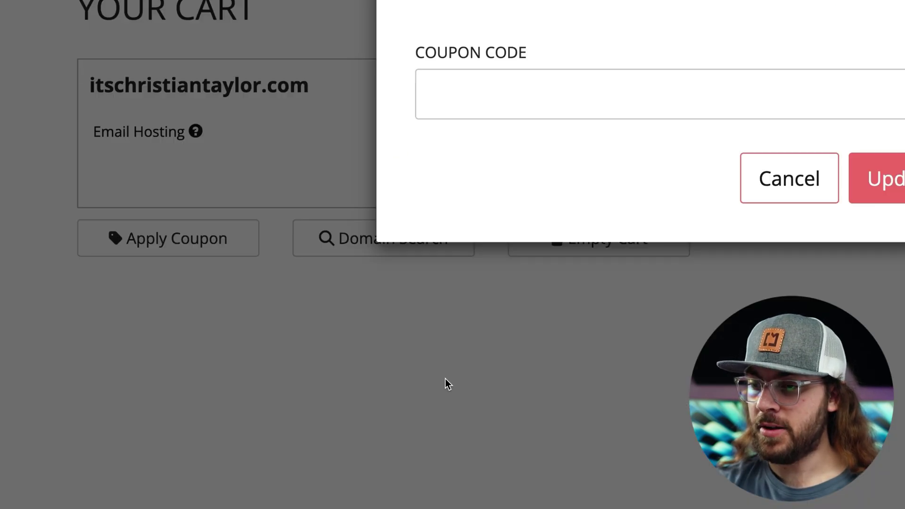
click(339, 202)
text(50OFFBUNMAIL)
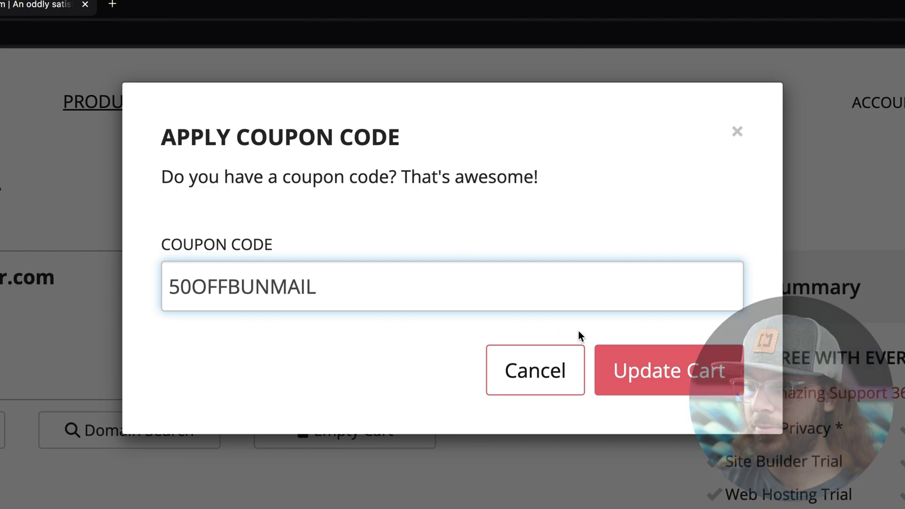
click(637, 376)
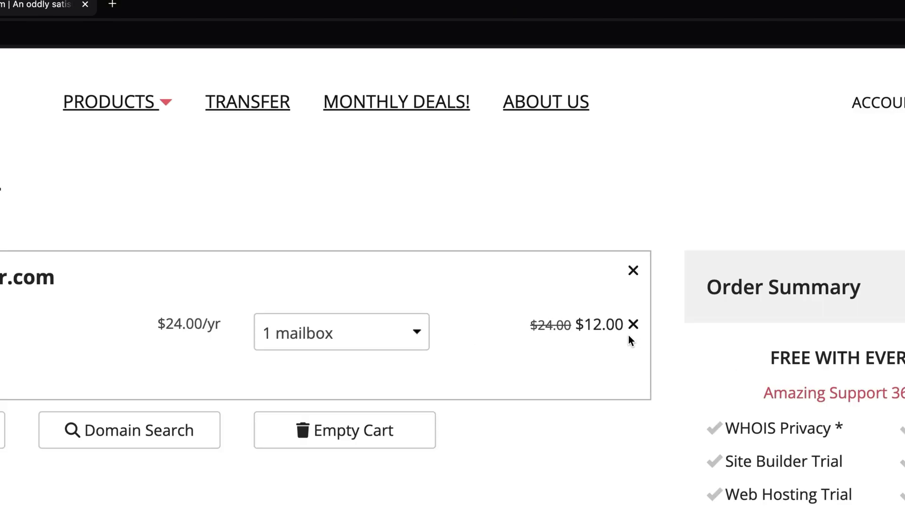
scroll(566, 226, down, 3)
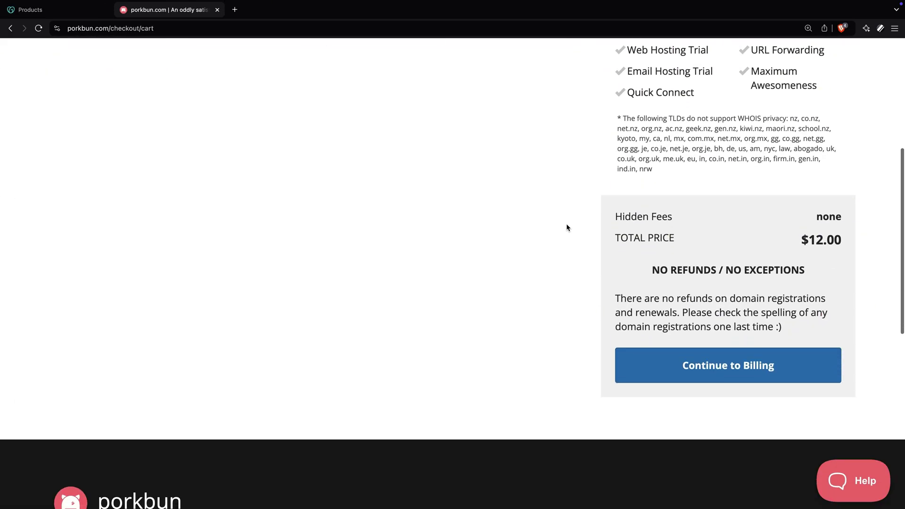
click(662, 362)
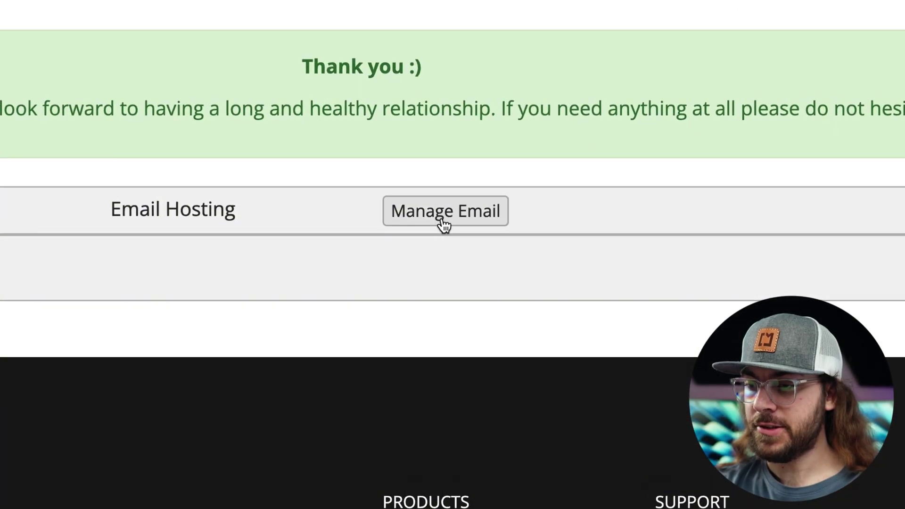
Configure the pending email account as 'hello' with a confirmed password and create the address
click(494, 257)
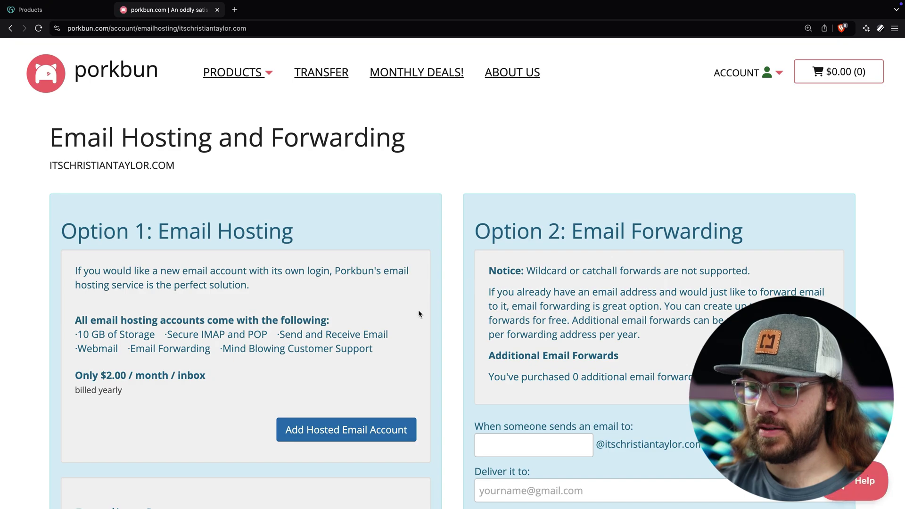
scroll(418, 311, down, 5)
scroll(417, 315, down, 3)
click(388, 356)
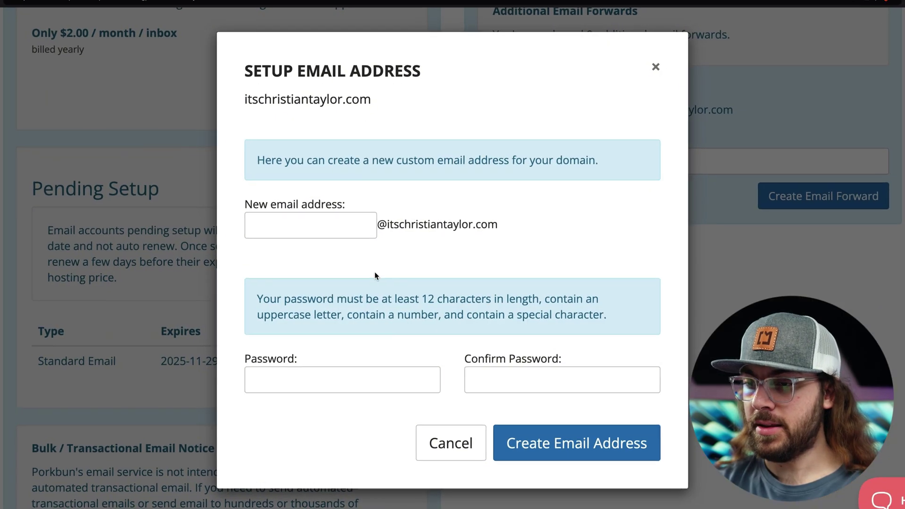
click(346, 230)
text(hello)
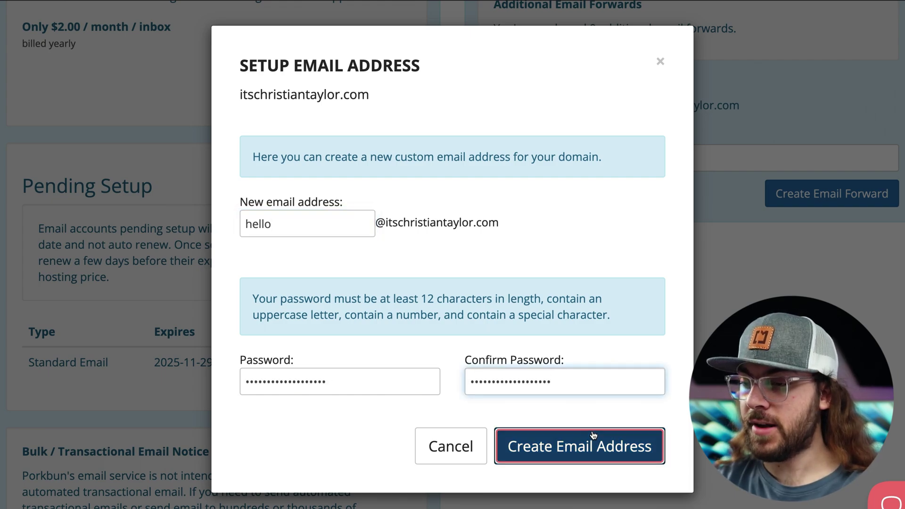
click(592, 433)
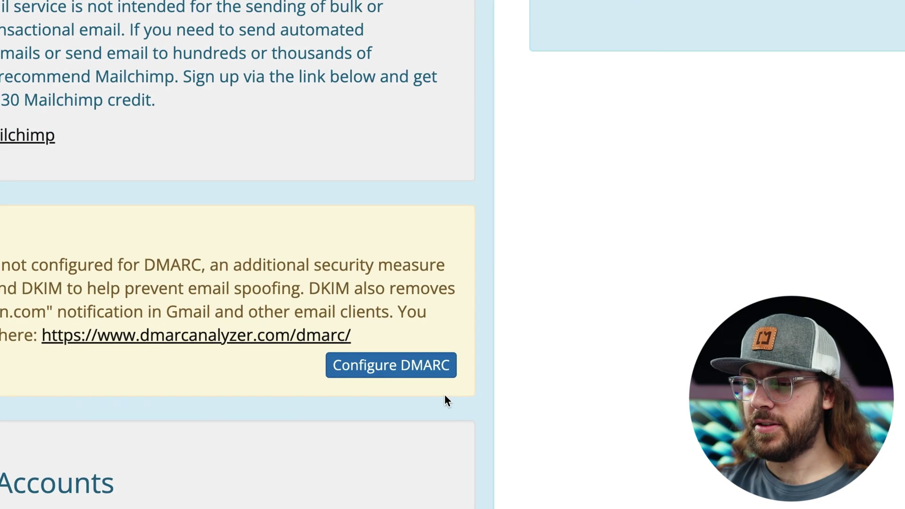
Queue DMARC configuration for the domain and dismiss the queued notice
click(395, 423)
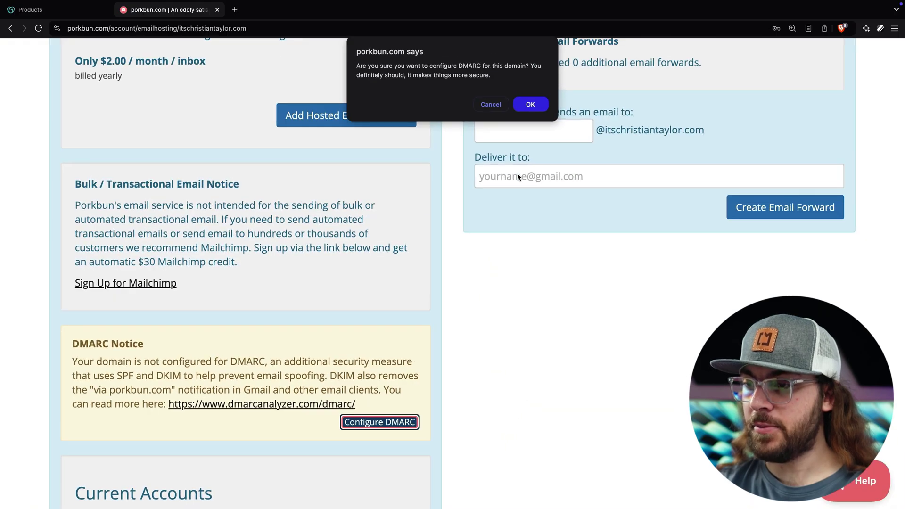
click(530, 103)
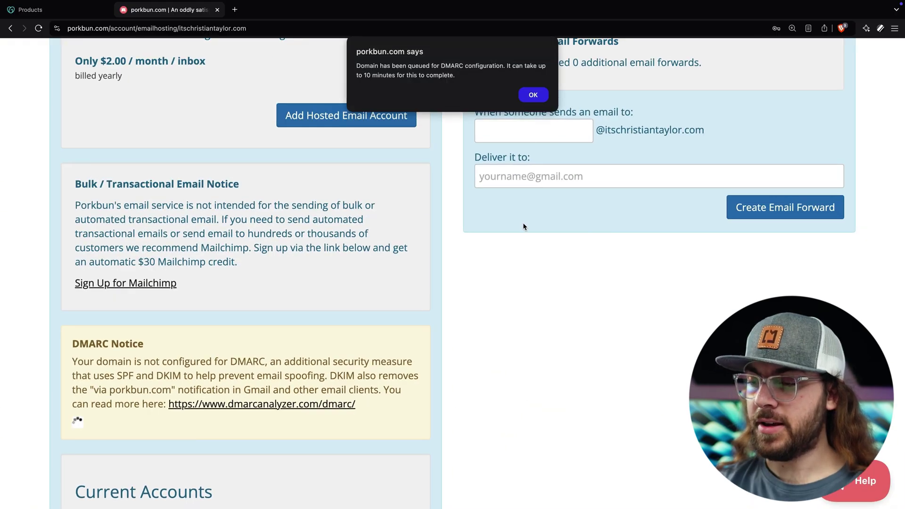
click(535, 98)
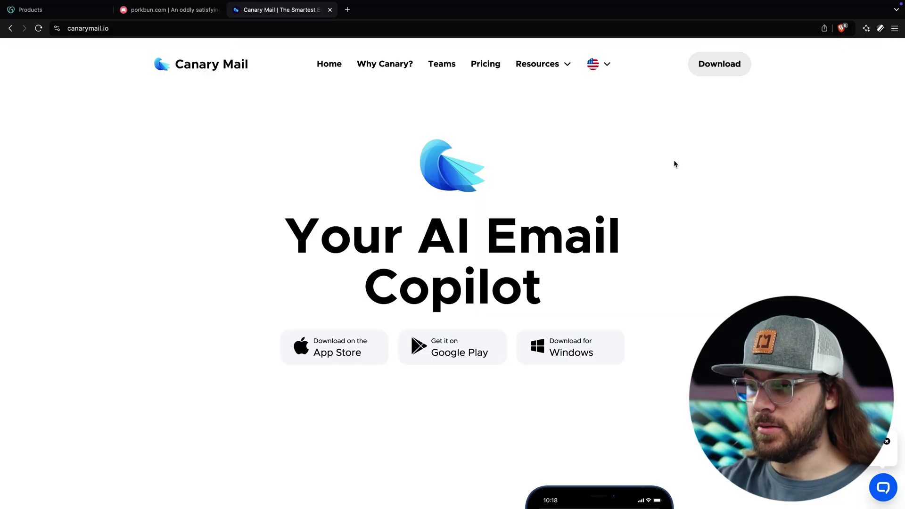
Download Canary Mail for macOS and get past the welcome and AI demo screens
scroll(675, 164, down, 6)
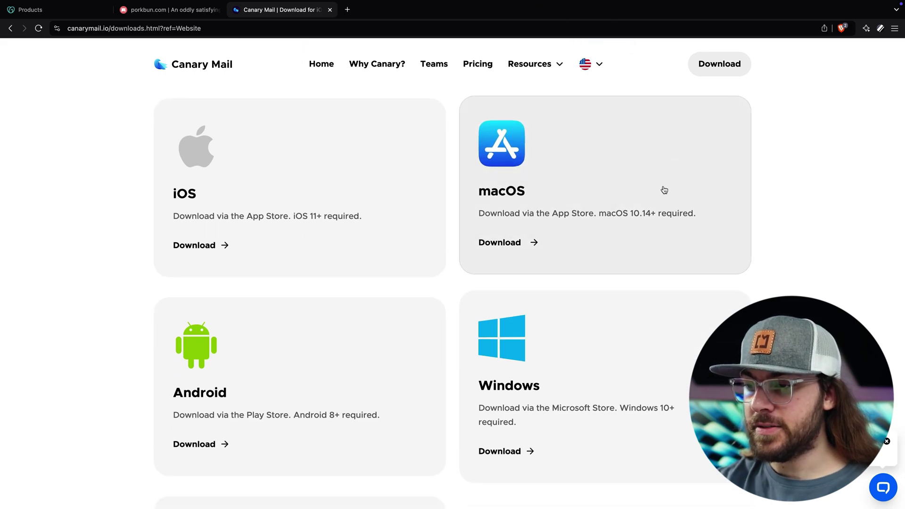
click(513, 247)
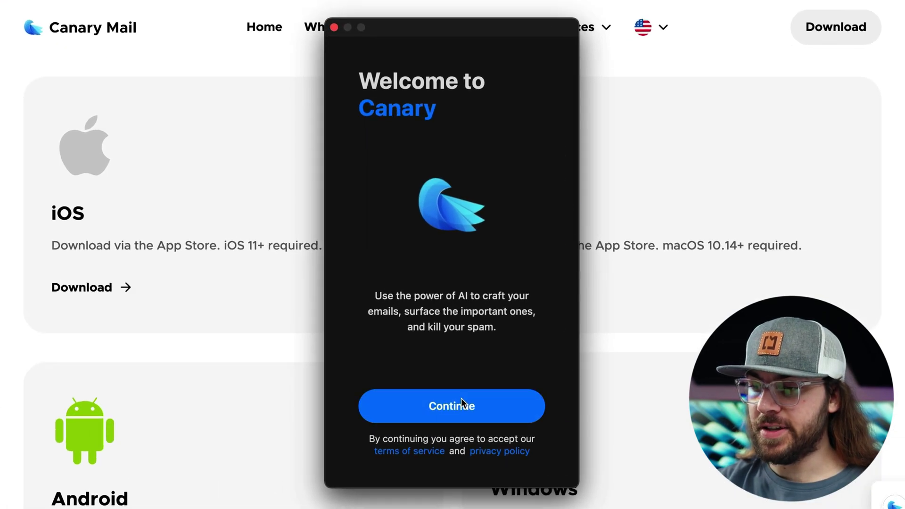
click(458, 340)
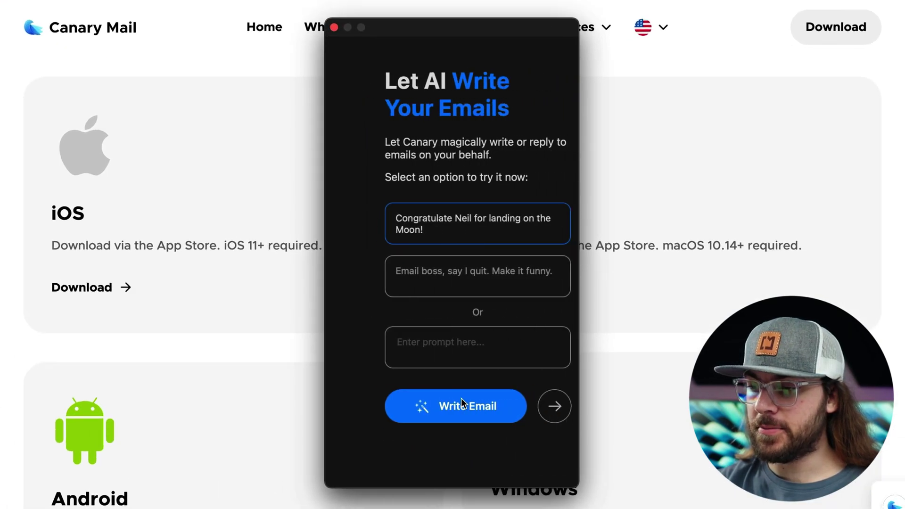
click(529, 408)
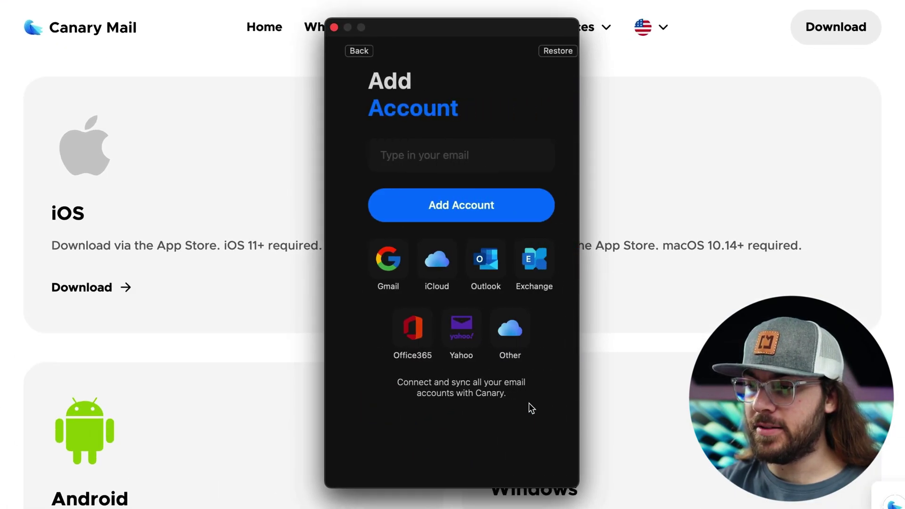
Add an Other-provider account with the hello mailbox address and pasted password, showing advanced settings
click(505, 338)
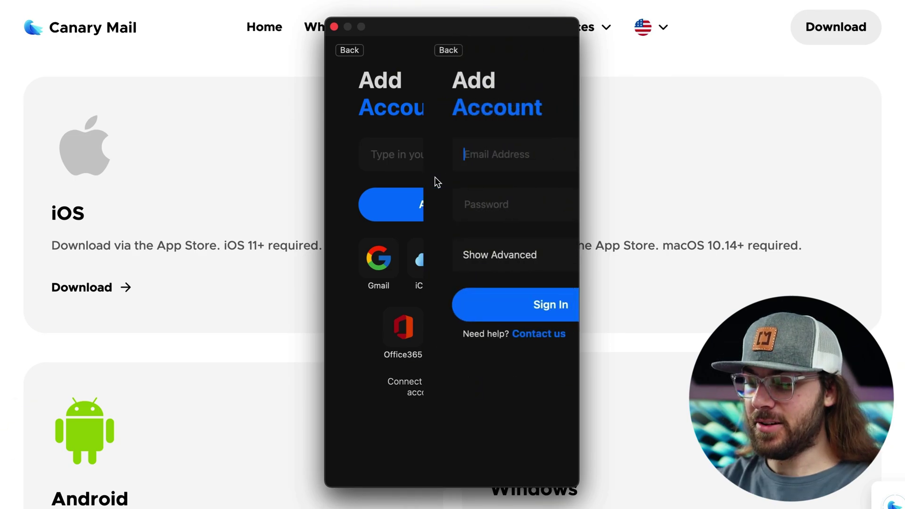
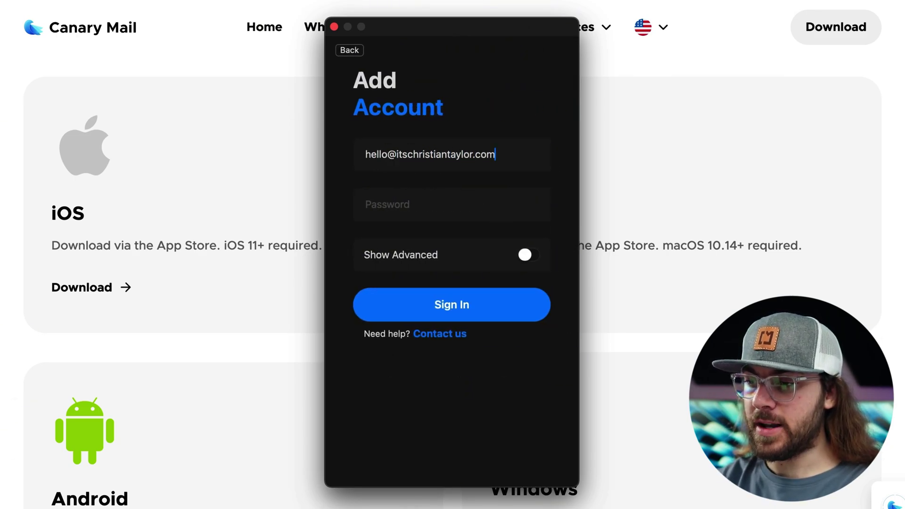
click(428, 204)
key(super+v)
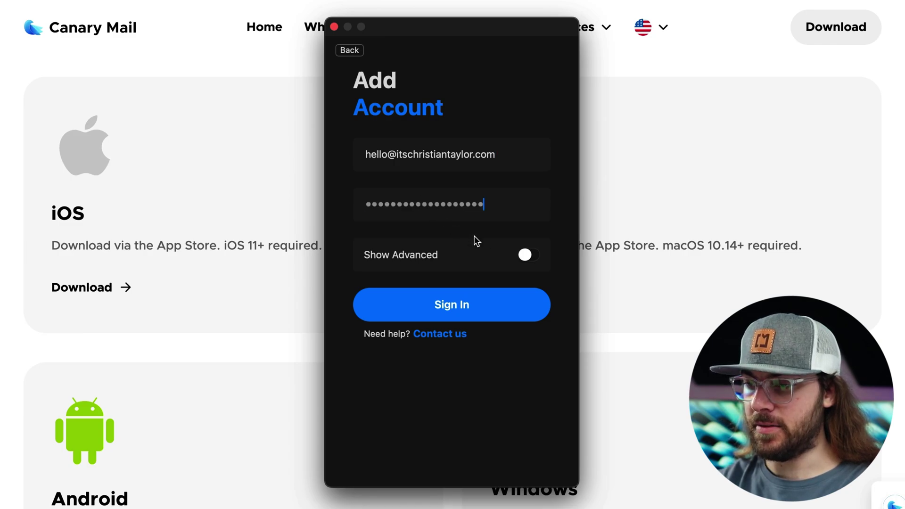
click(524, 255)
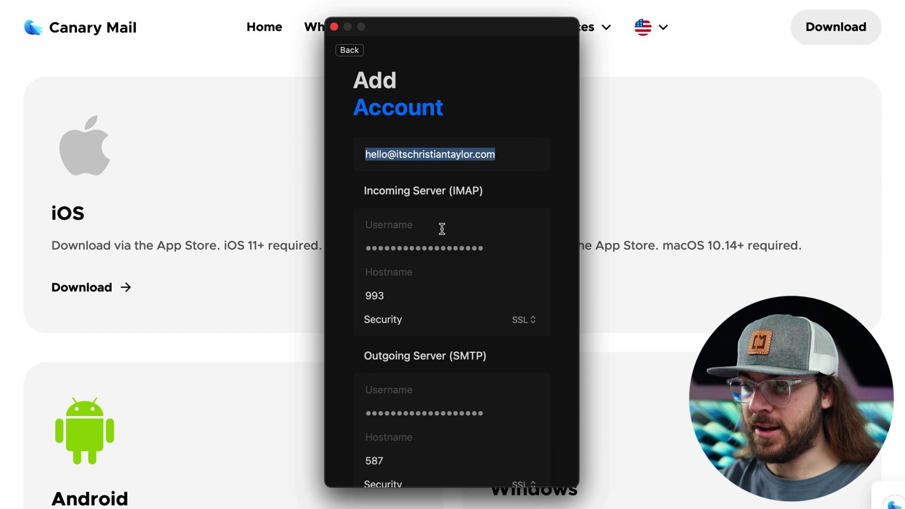
Use the mailbox address as IMAP username with hostname imap.porkbun.com on port 993
drag(498, 169, 323, 145)
key(super+c)
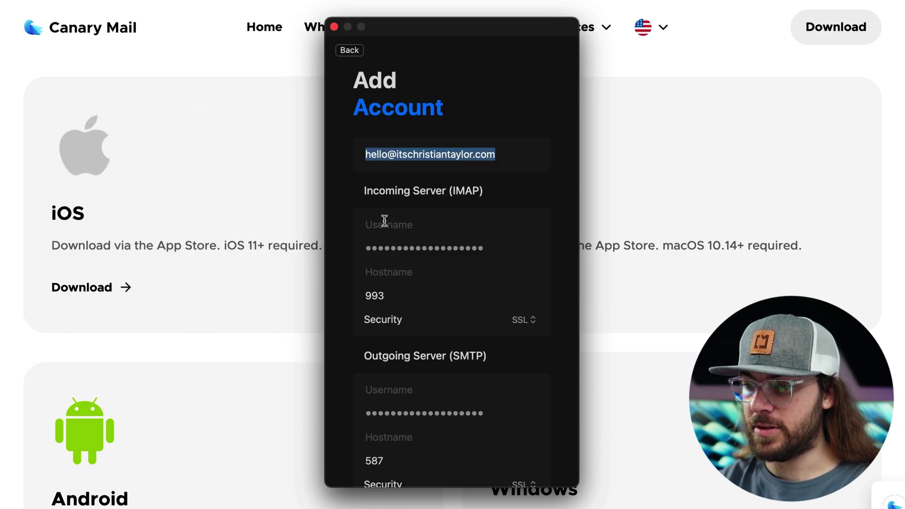
click(386, 225)
key(super+v)
click(410, 273)
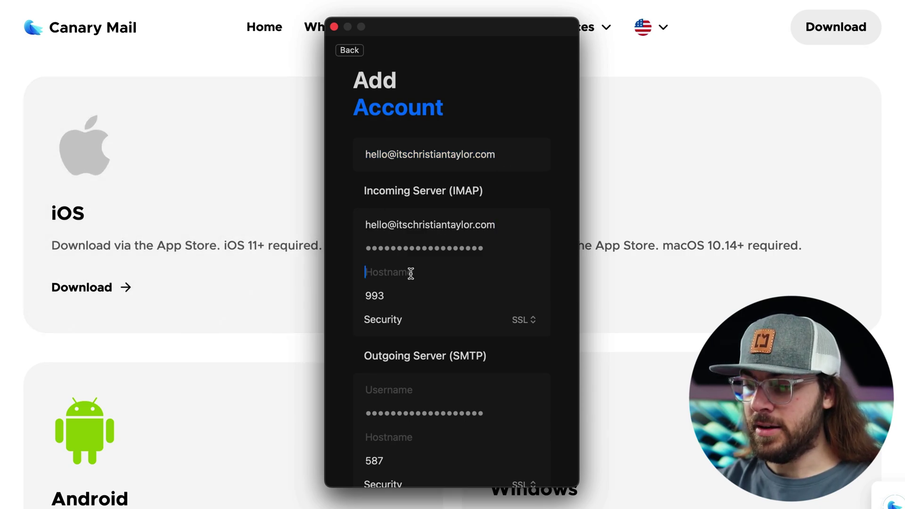
text(imap)
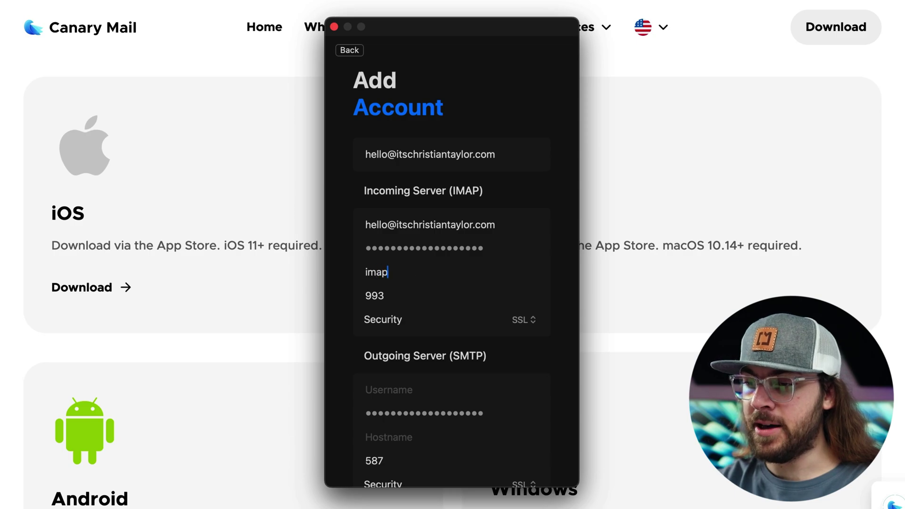
text(.porkbun.com)
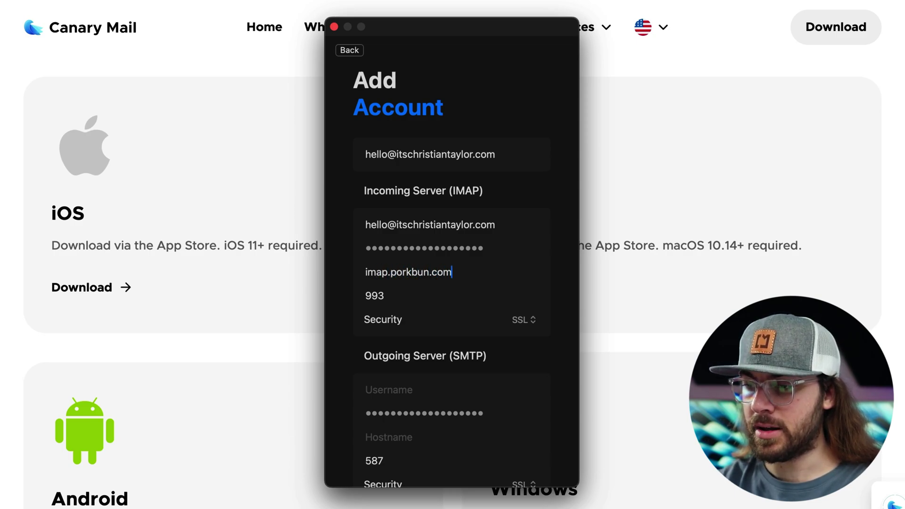
click(391, 296)
drag(391, 296, 332, 296)
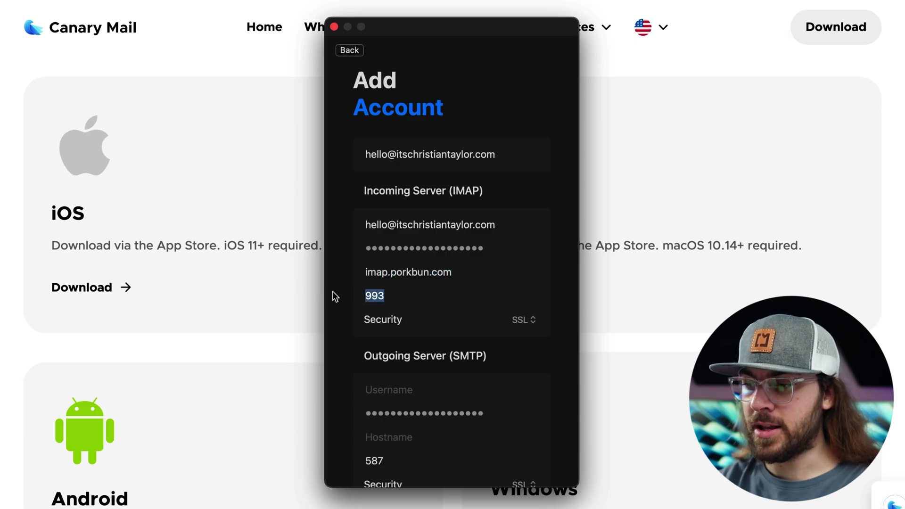
click(445, 315)
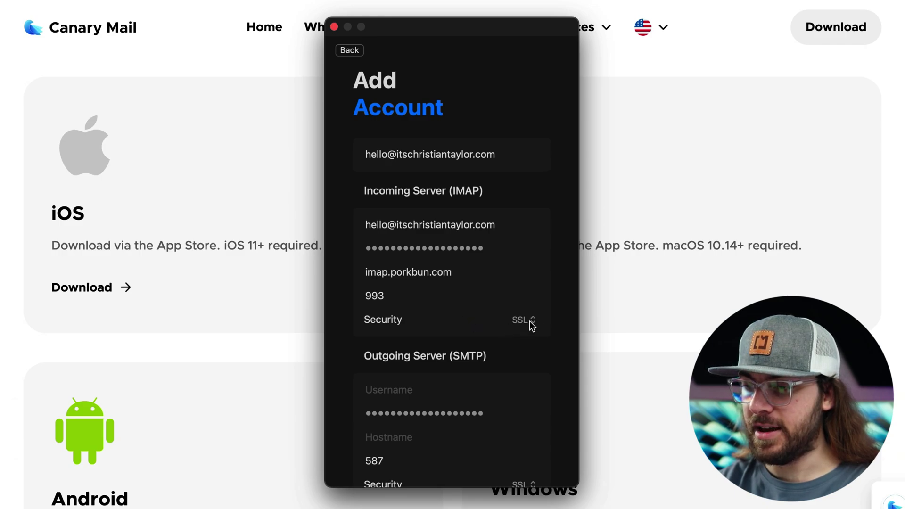
Set the SMTP username to the address, hostname smtp.porkbun.com, port 587, security StartTLS
scroll(471, 311, down, 3)
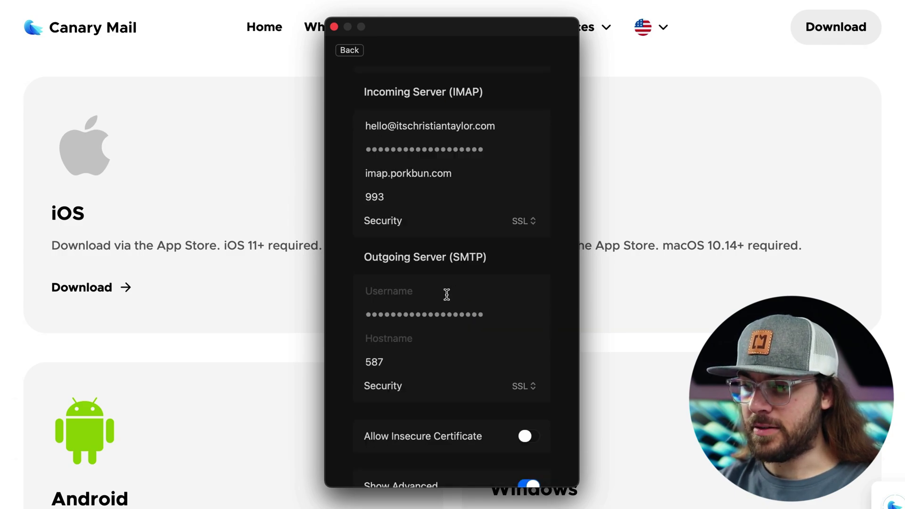
key(super+v)
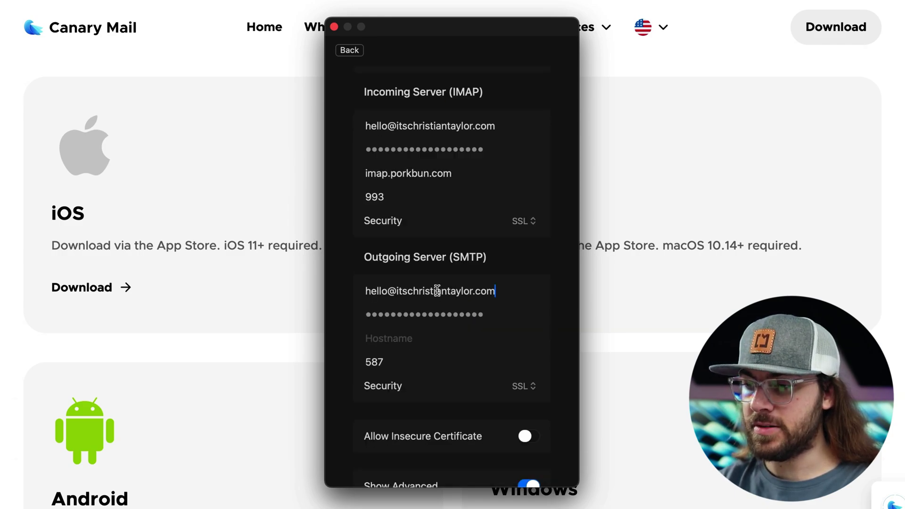
scroll(426, 298, down, 2)
click(400, 288)
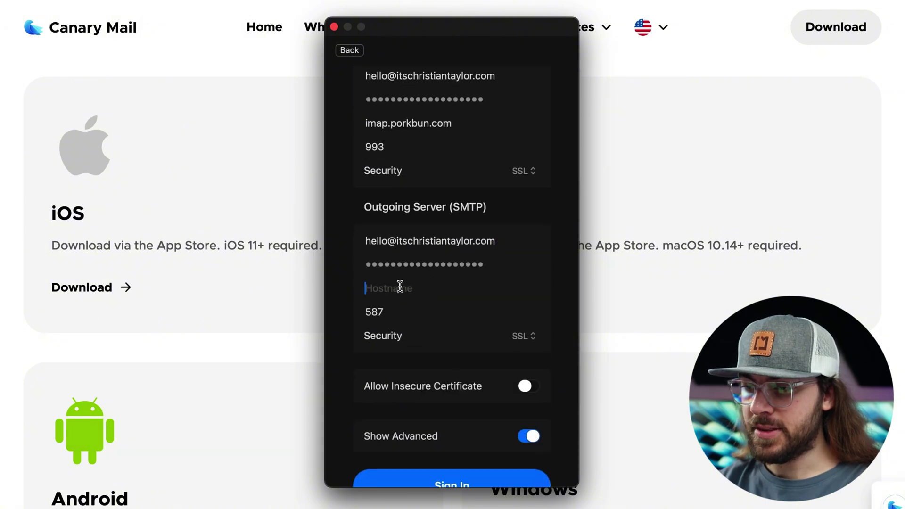
text(sm)
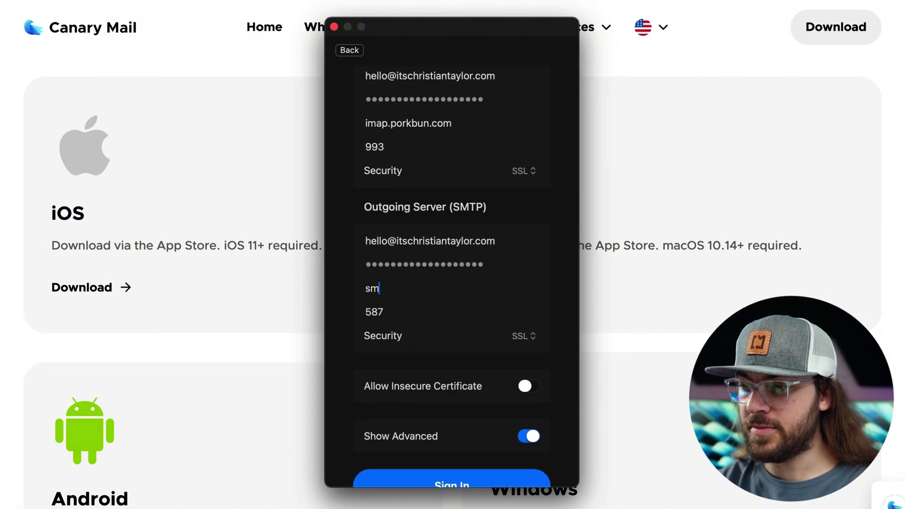
text(tp.porkbun.com)
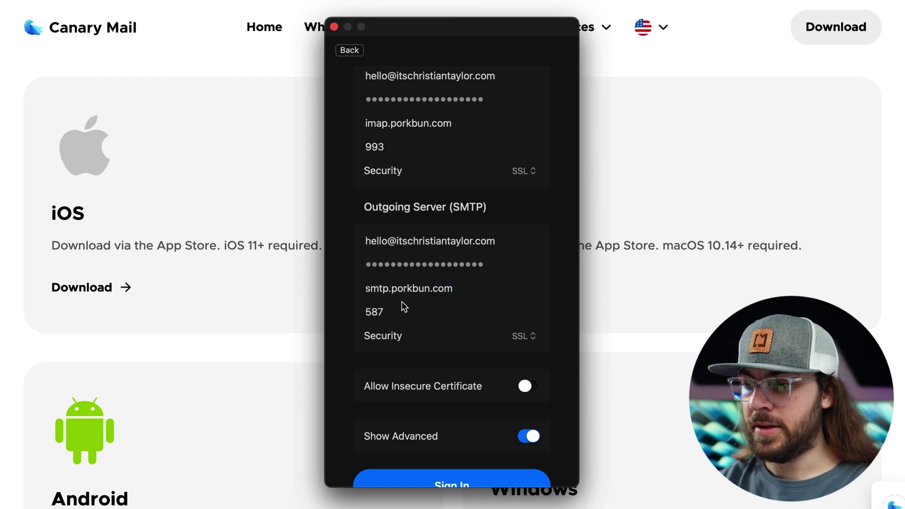
drag(393, 312, 345, 313)
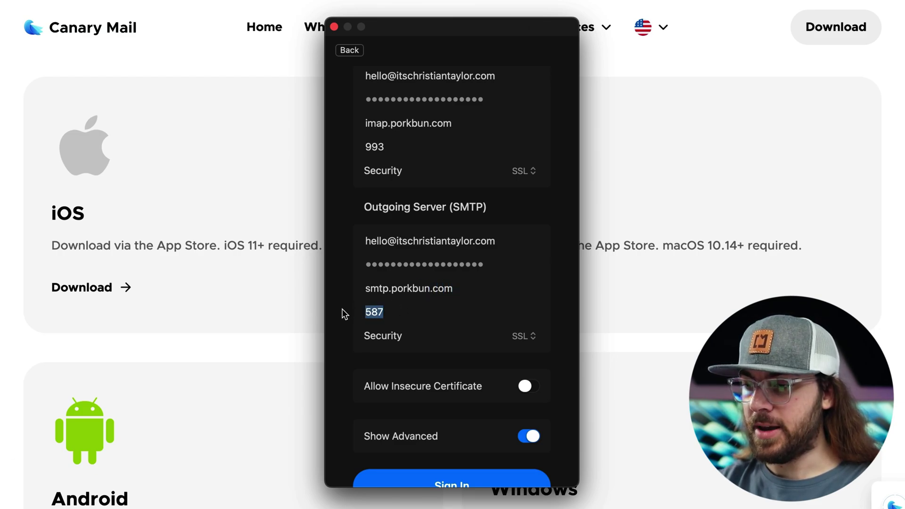
click(518, 338)
click(503, 354)
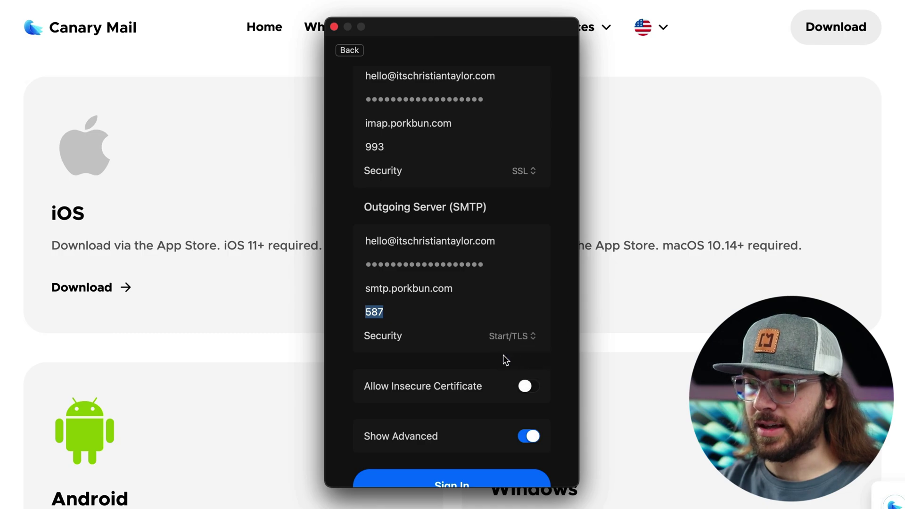
scroll(502, 359, down, 3)
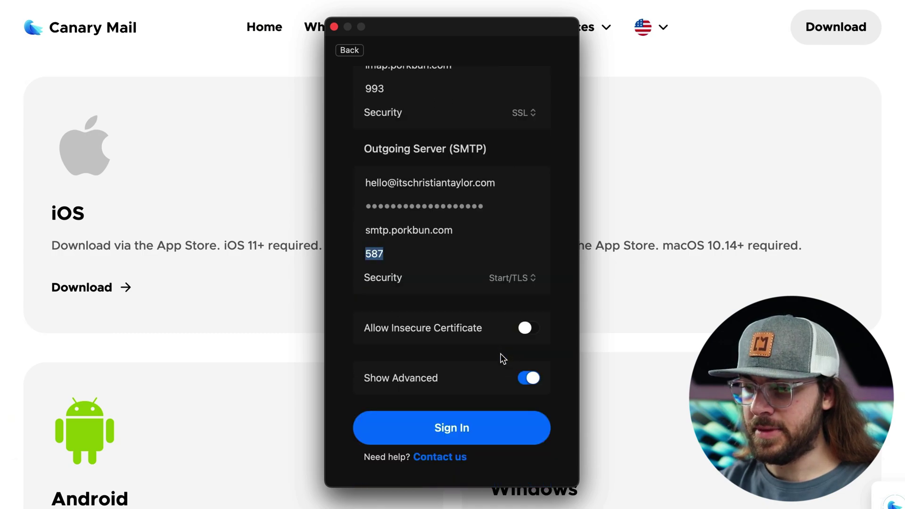
Sign in, enter the user's name and label 'Custom New', start the 7-day trial, decline default app
click(499, 429)
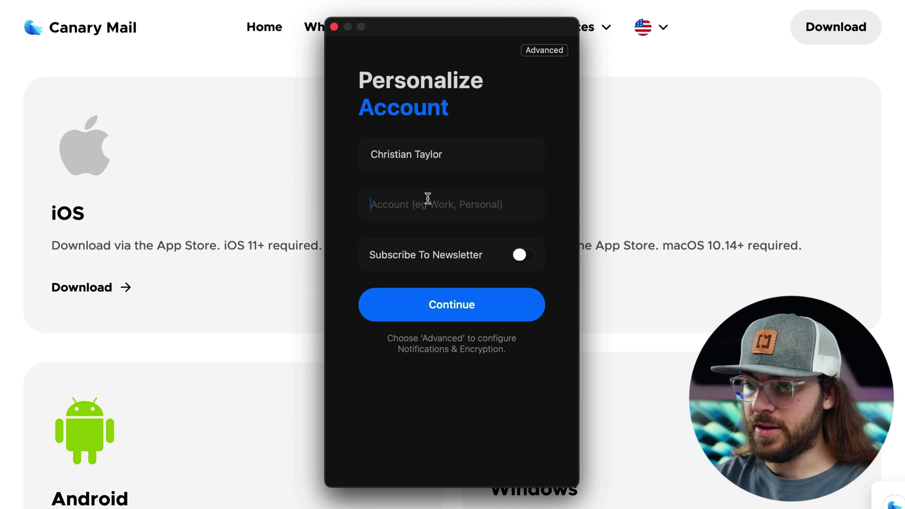
text(Custom New)
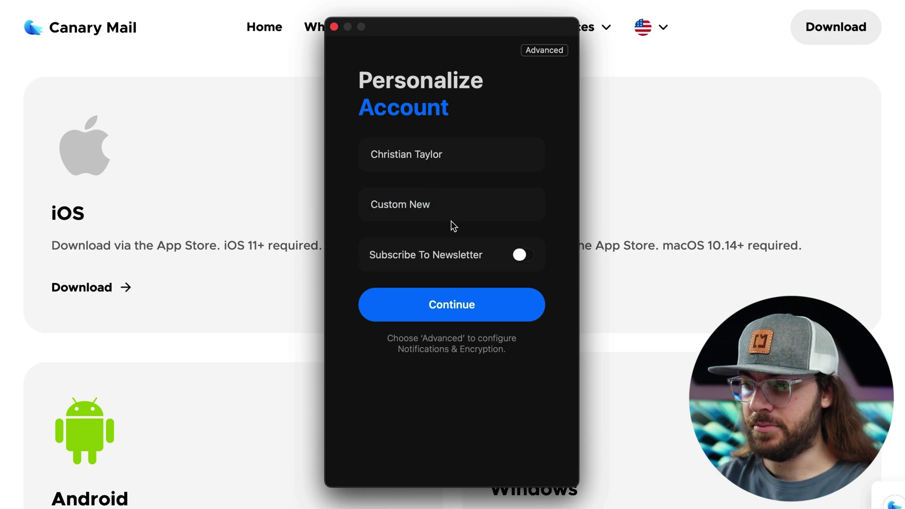
click(514, 304)
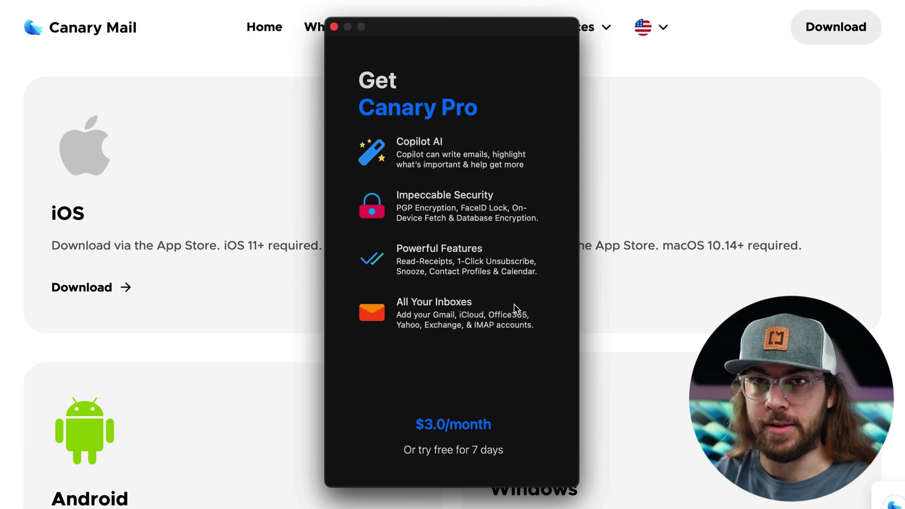
click(467, 451)
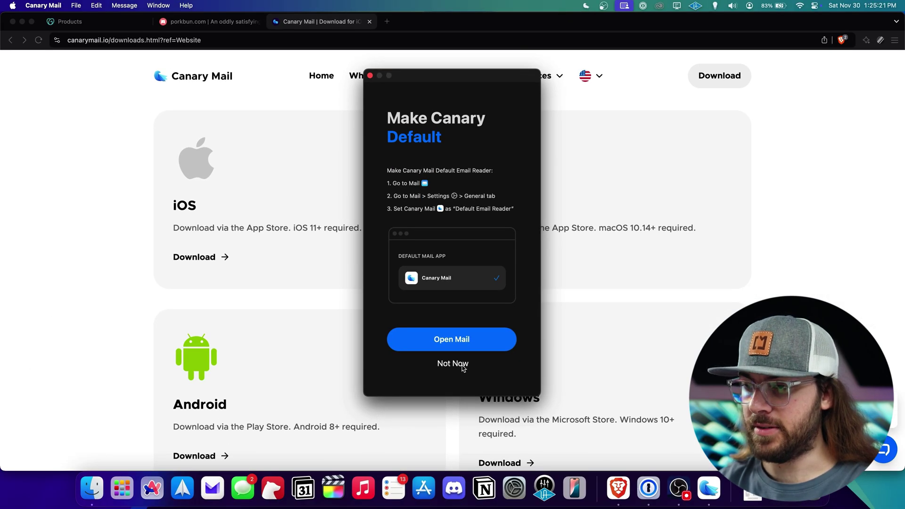
click(453, 364)
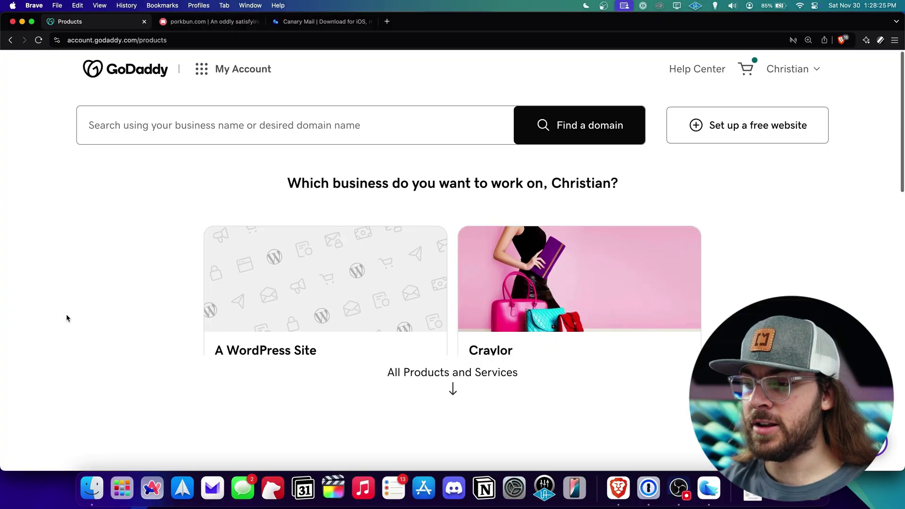
Scroll the GoDaddy Products page down to All Products and Services
scroll(66, 316, down, 9)
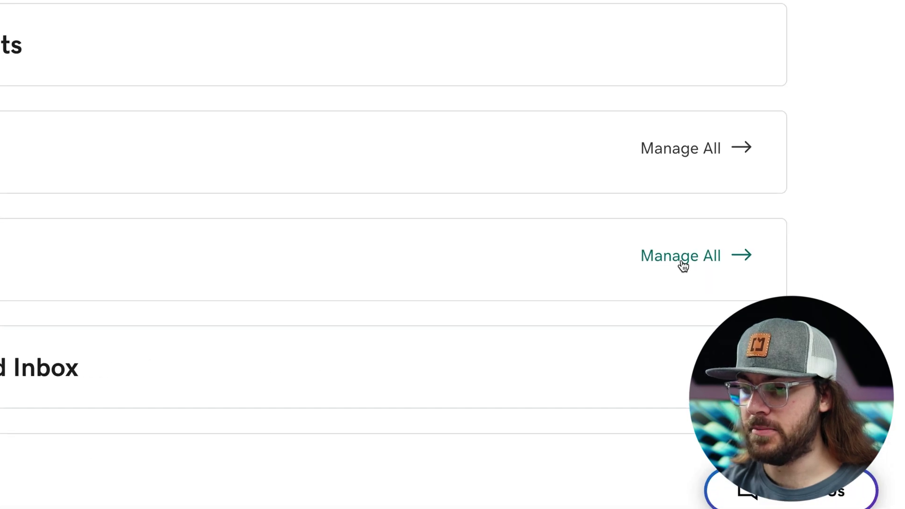
Edit the Email & Office user's username to helloalt, save it, and acknowledge the redirect notice
click(684, 266)
scroll(736, 221, down, 10)
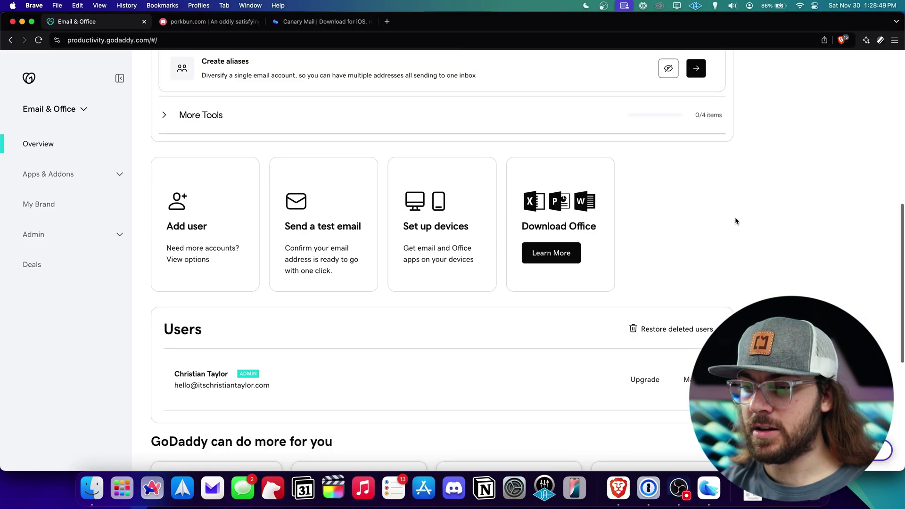
scroll(736, 221, down, 3)
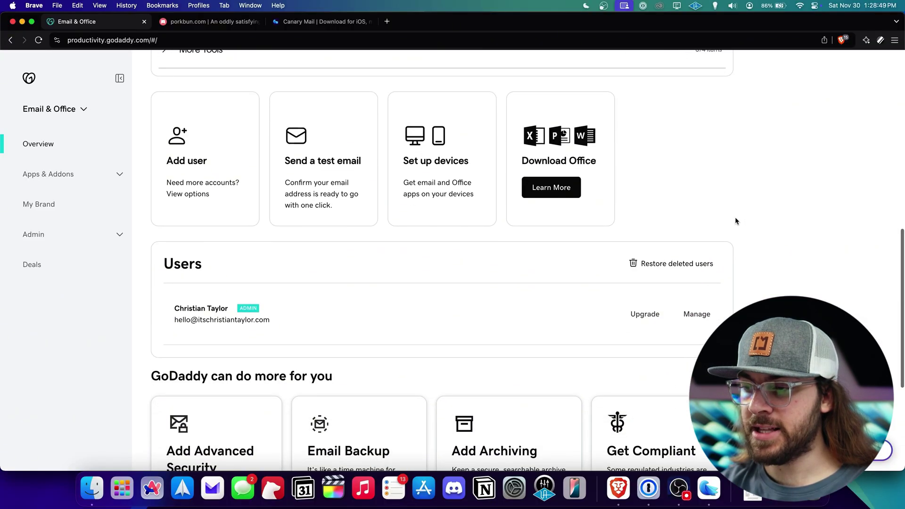
click(698, 314)
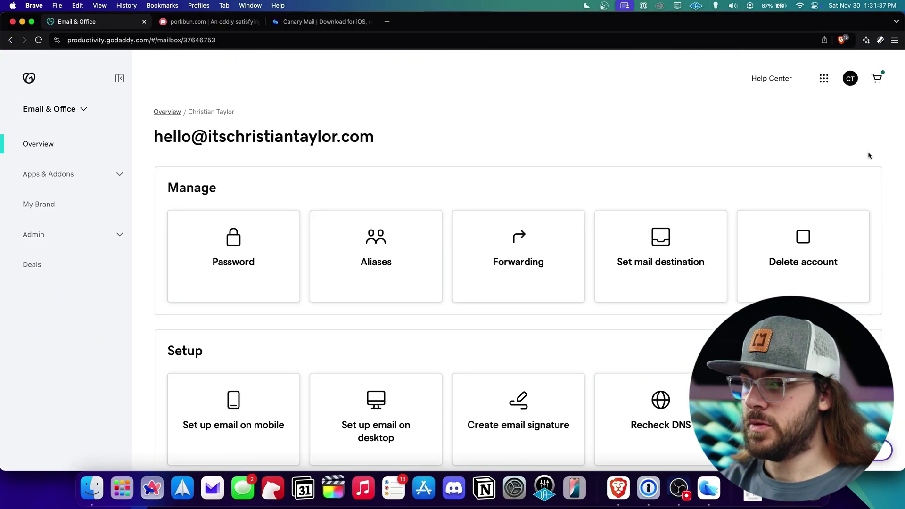
scroll(869, 154, down, 7)
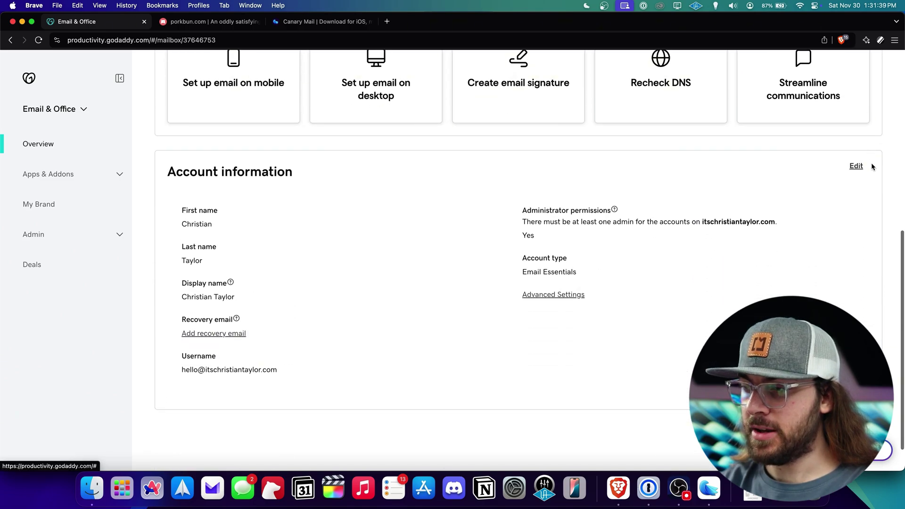
click(857, 168)
scroll(288, 414, down, 1)
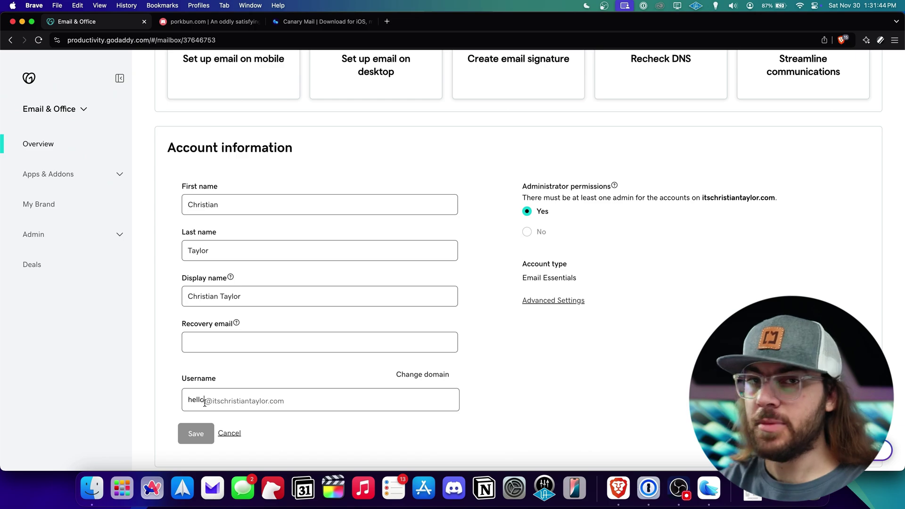
text(alt)
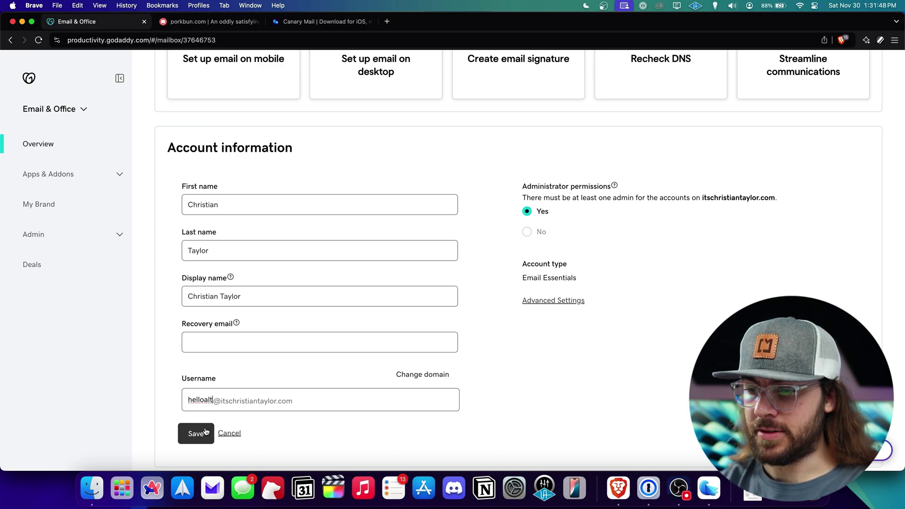
click(205, 432)
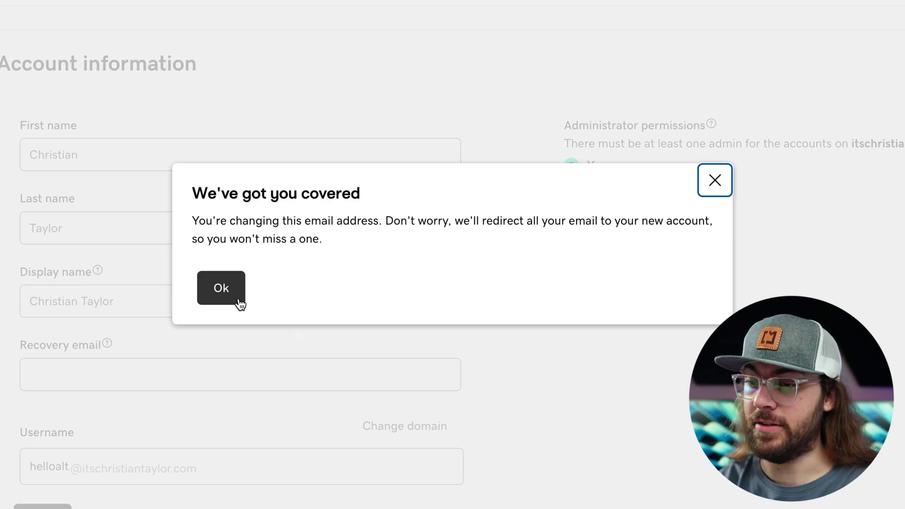
click(221, 289)
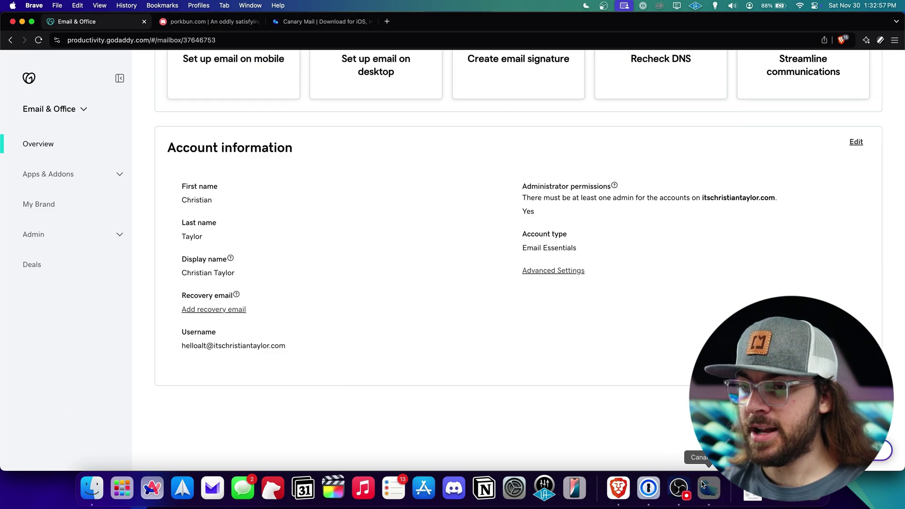
Add an Office365 account with the old hello address and password, labelled Custom Old
click(703, 485)
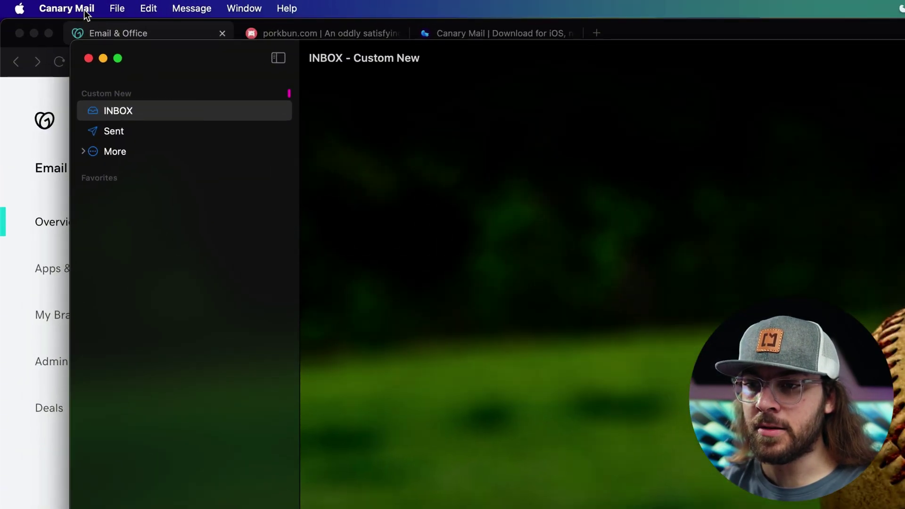
click(84, 9)
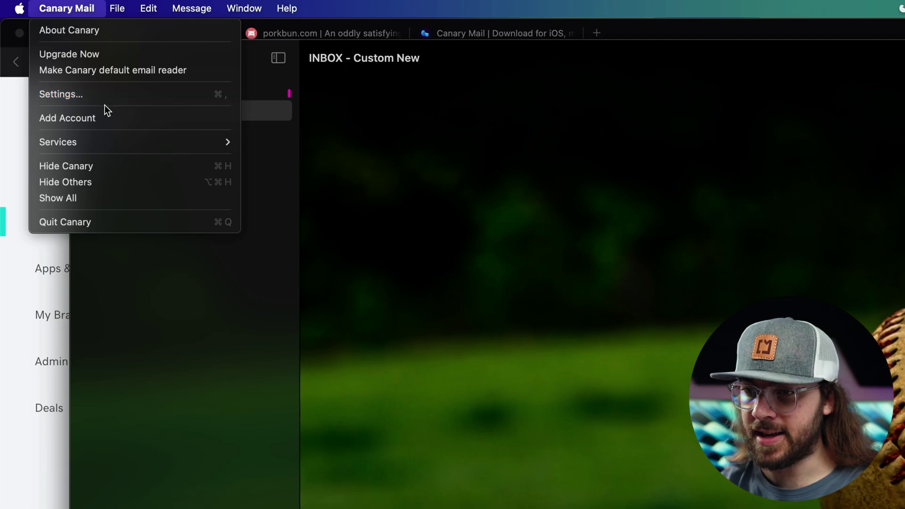
click(104, 117)
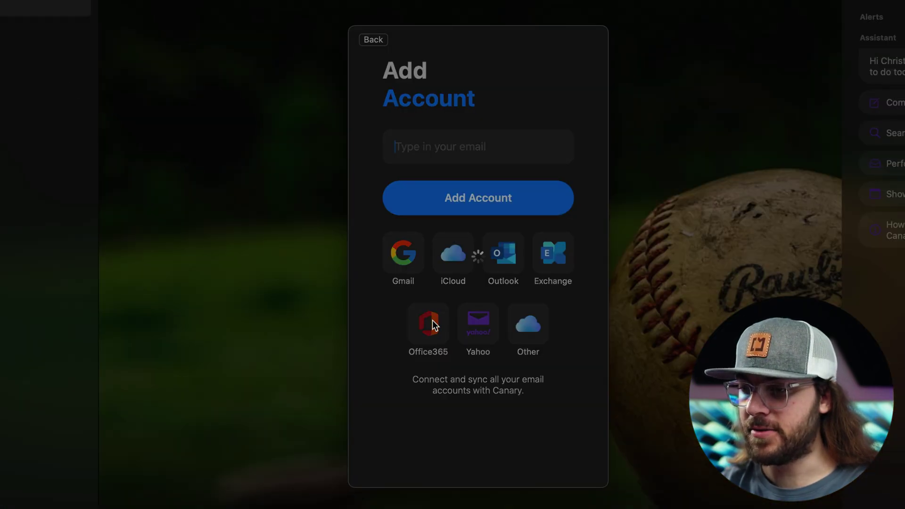
click(429, 322)
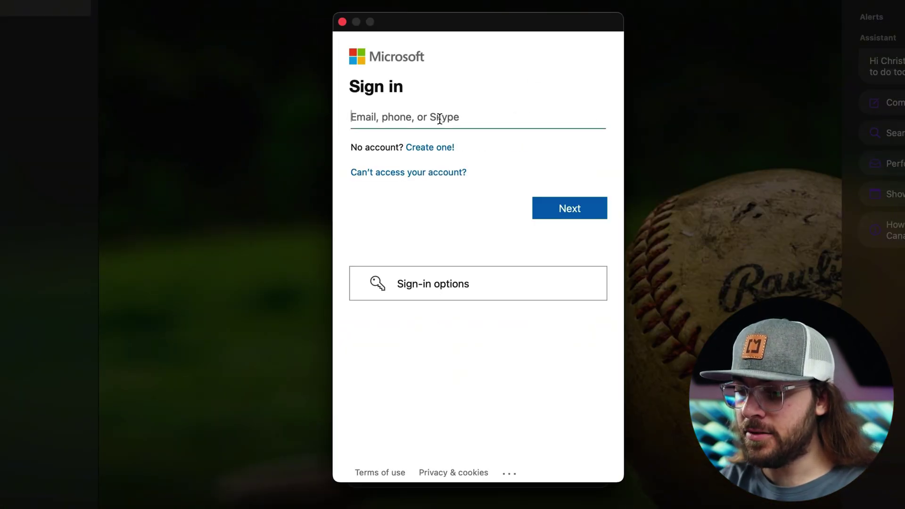
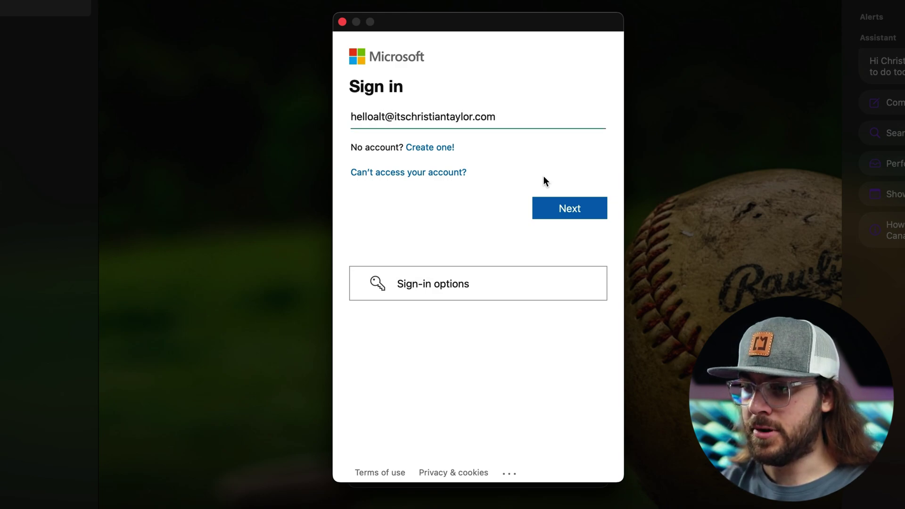
click(558, 208)
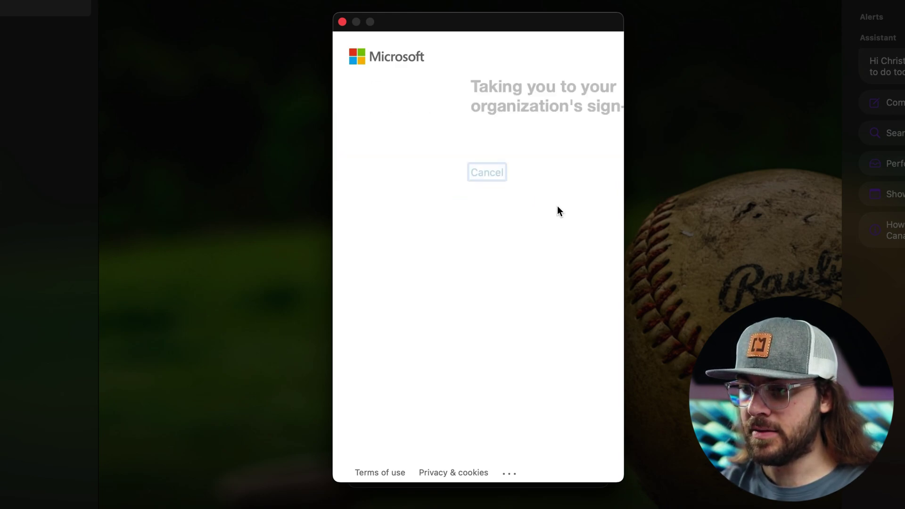
click(511, 240)
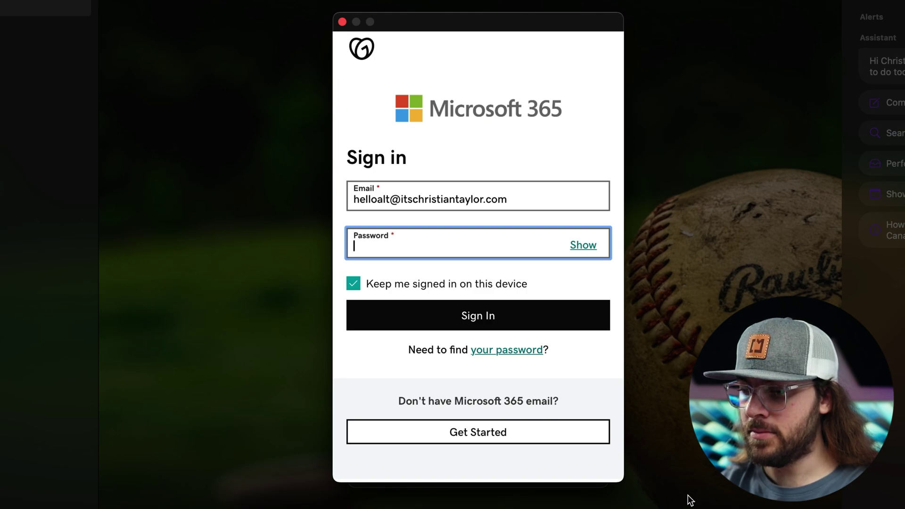
click(479, 316)
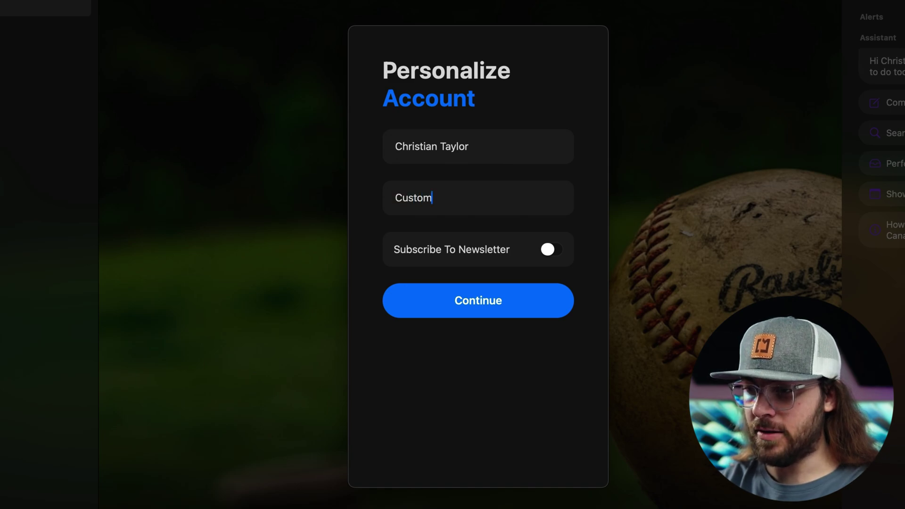
click(494, 309)
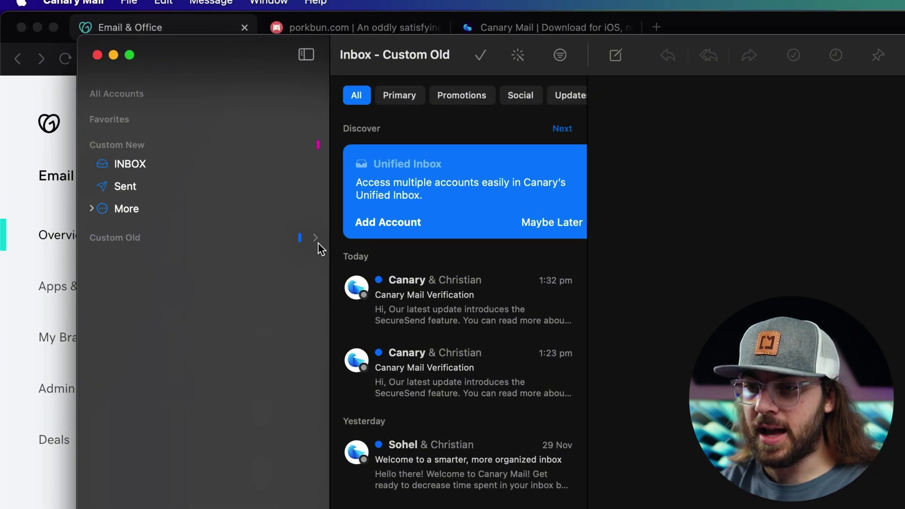
Select all emails in the Custom Old inbox and move them to Custom New's INBOX
click(315, 239)
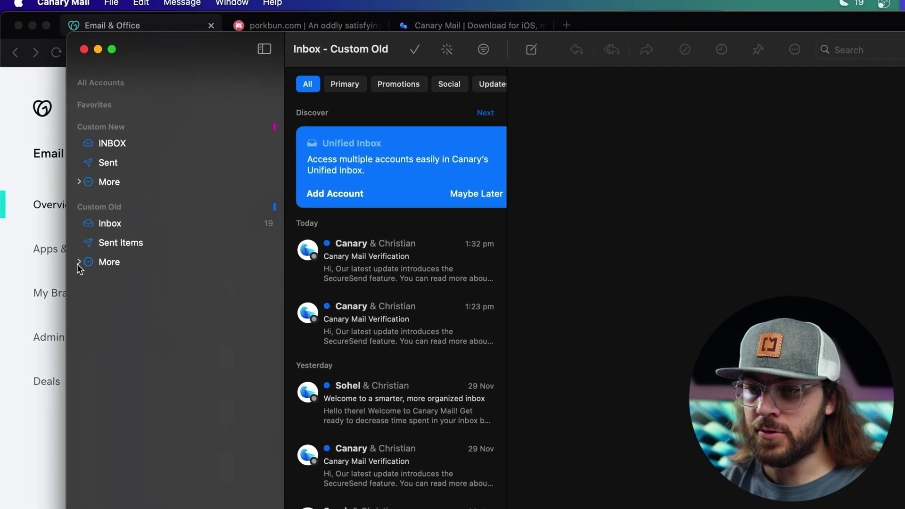
click(78, 263)
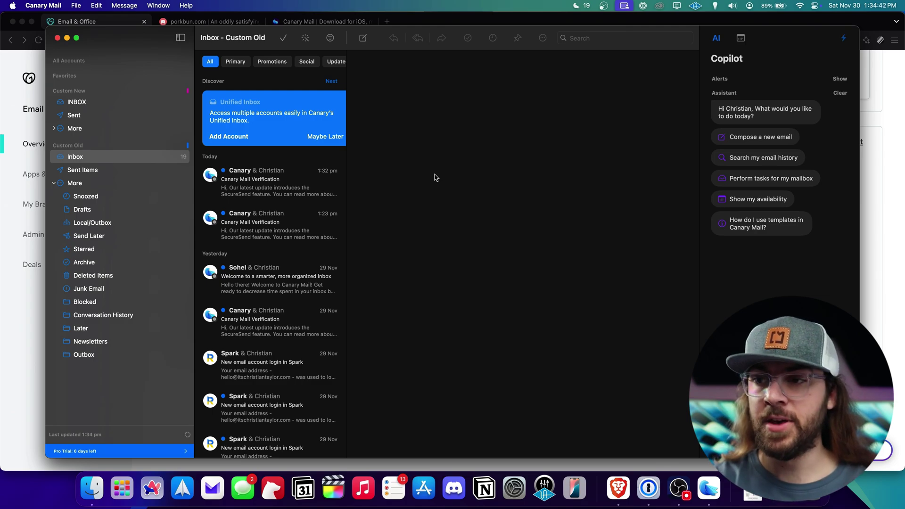
click(306, 183)
scroll(307, 212, down, 8)
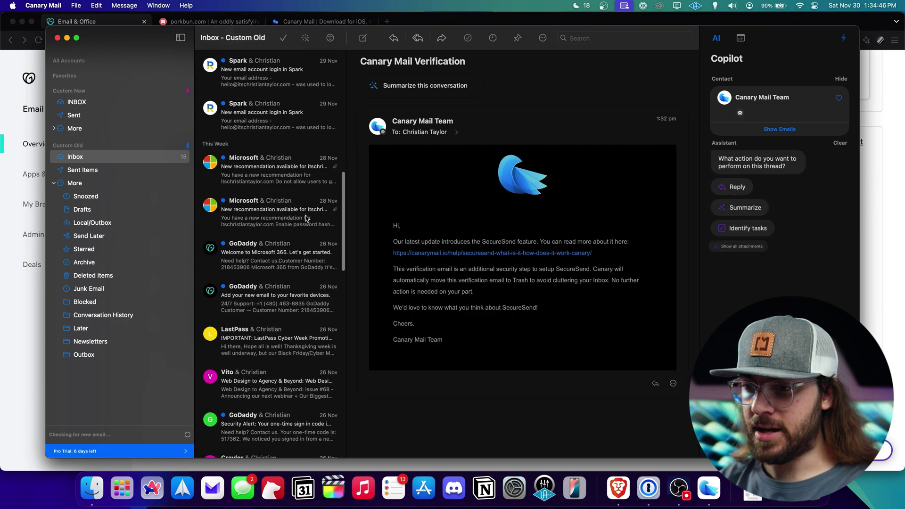
scroll(306, 218, down, 20)
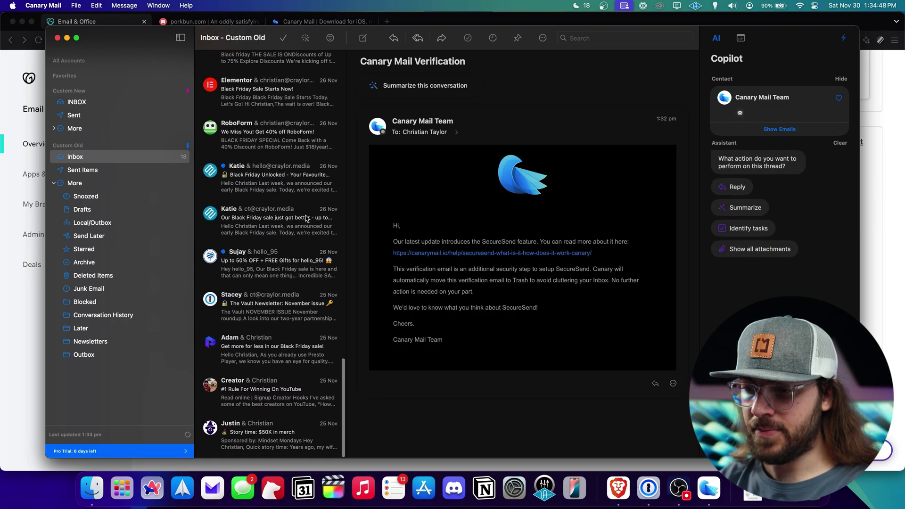
key(super+a)
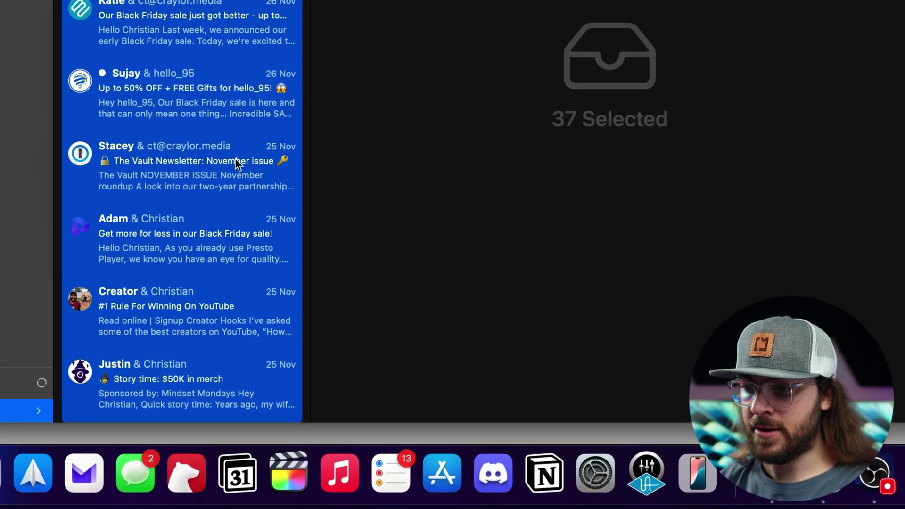
right_click(236, 159)
mouse_move(335, 254)
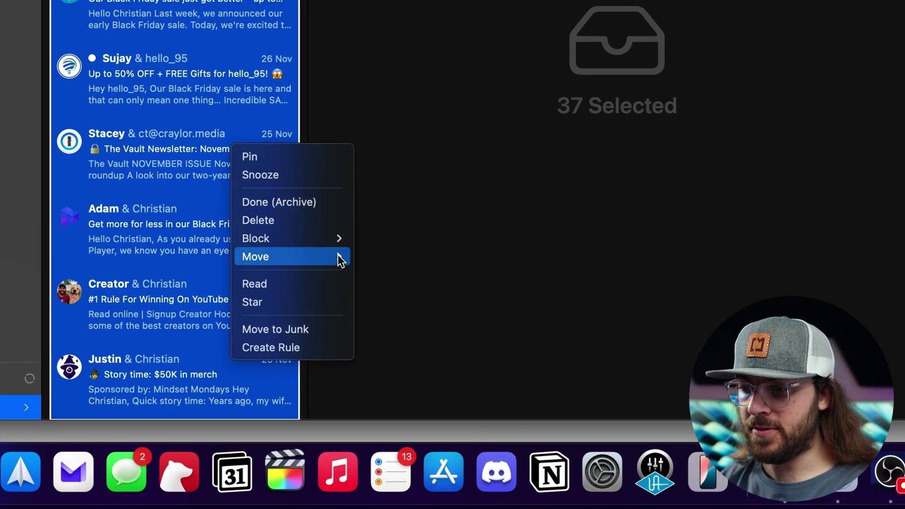
mouse_move(461, 427)
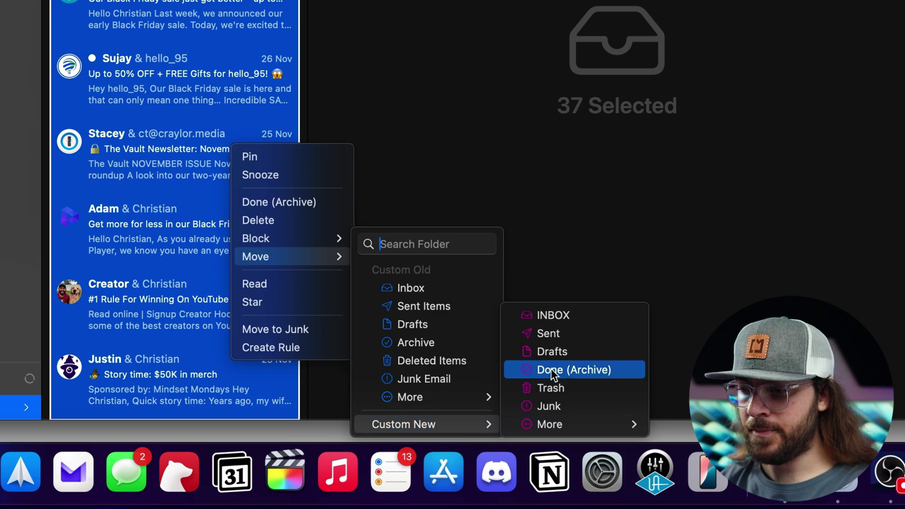
click(578, 315)
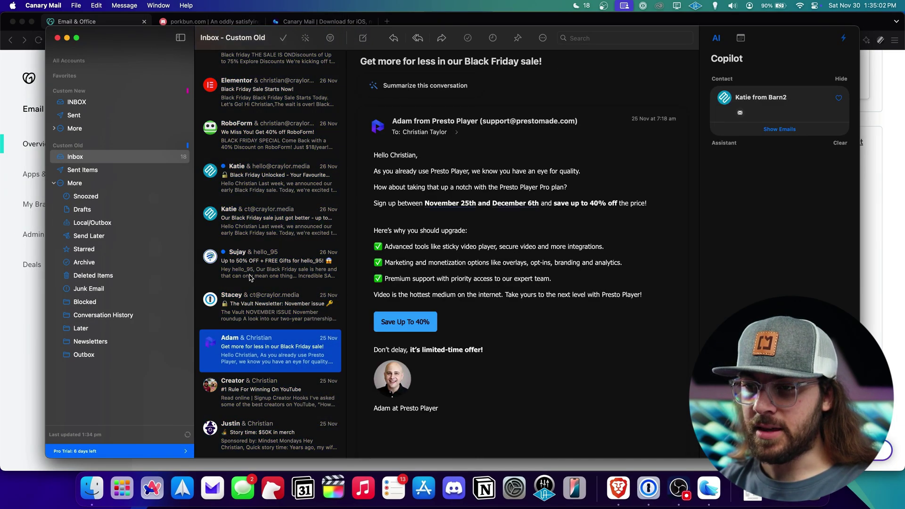
Move the leftover Canary Mail Verification and Spark emails to Custom New's INBOX, then view it
scroll(255, 153, up, 10)
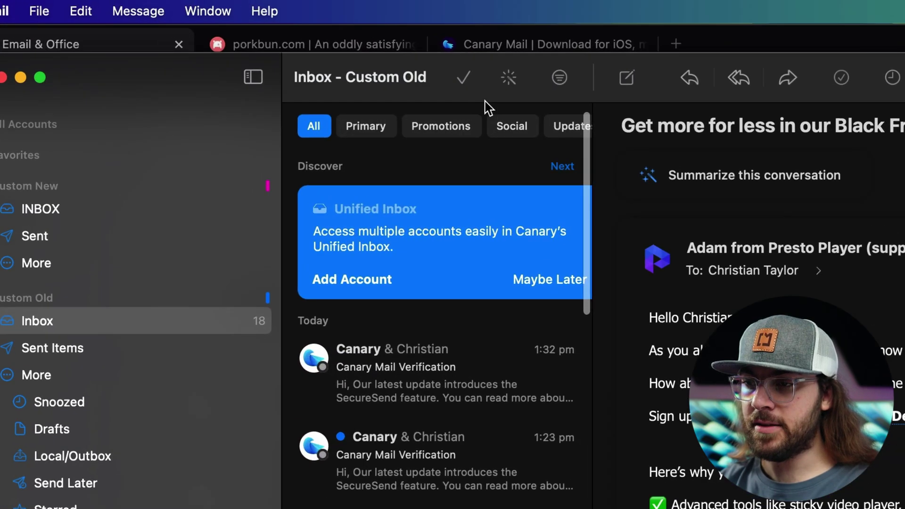
click(507, 84)
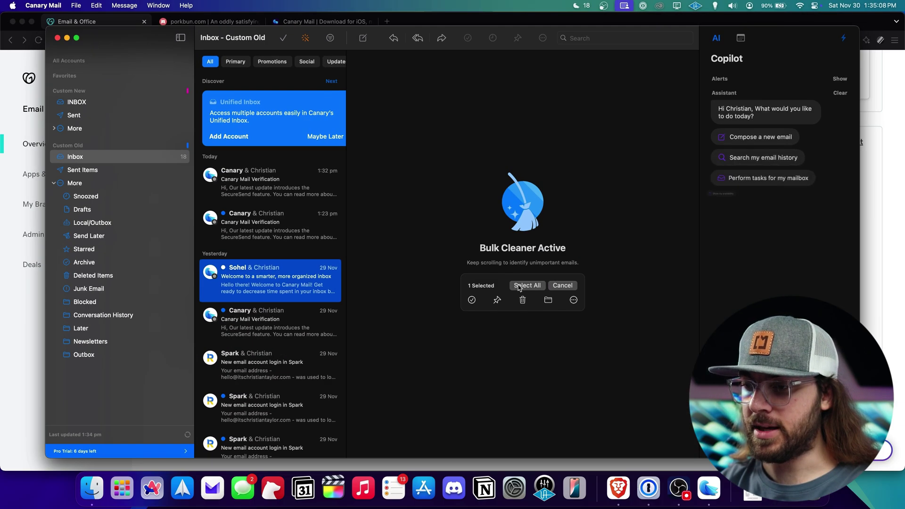
click(527, 286)
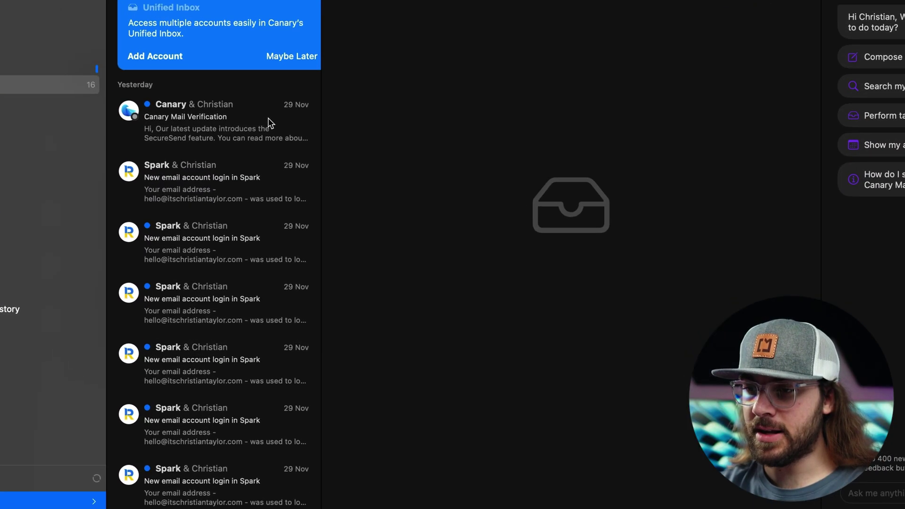
click(308, 185)
super+click(308, 221)
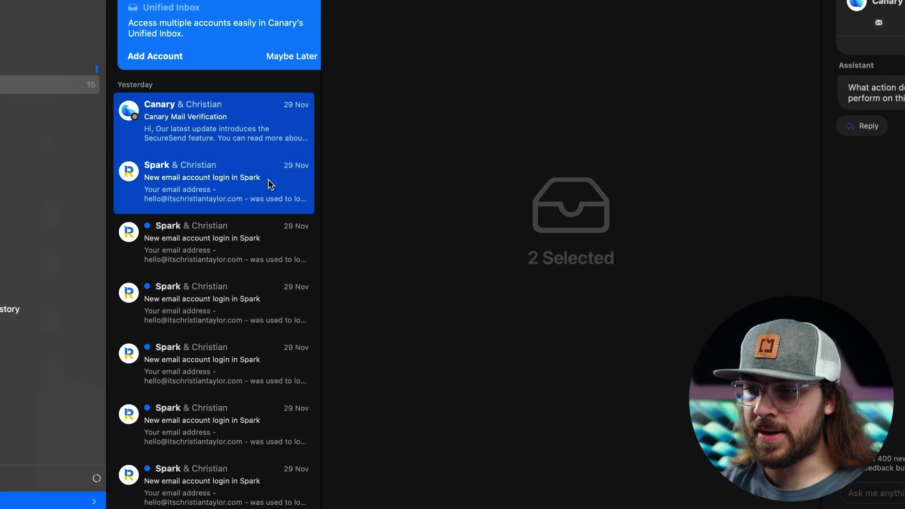
right_click(241, 178)
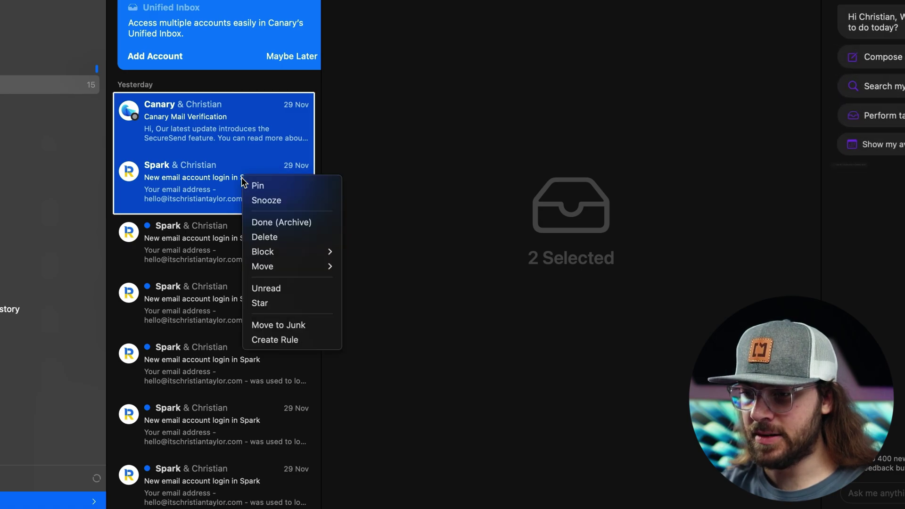
mouse_move(307, 264)
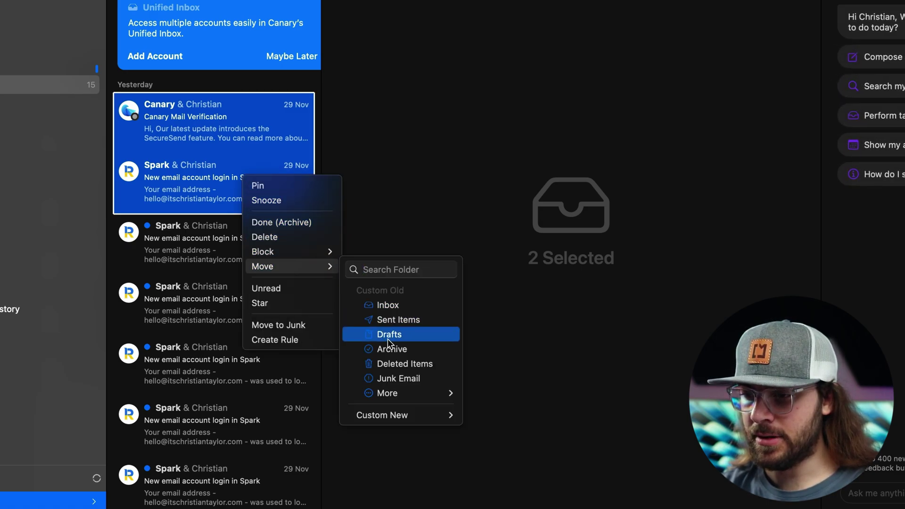
mouse_move(429, 416)
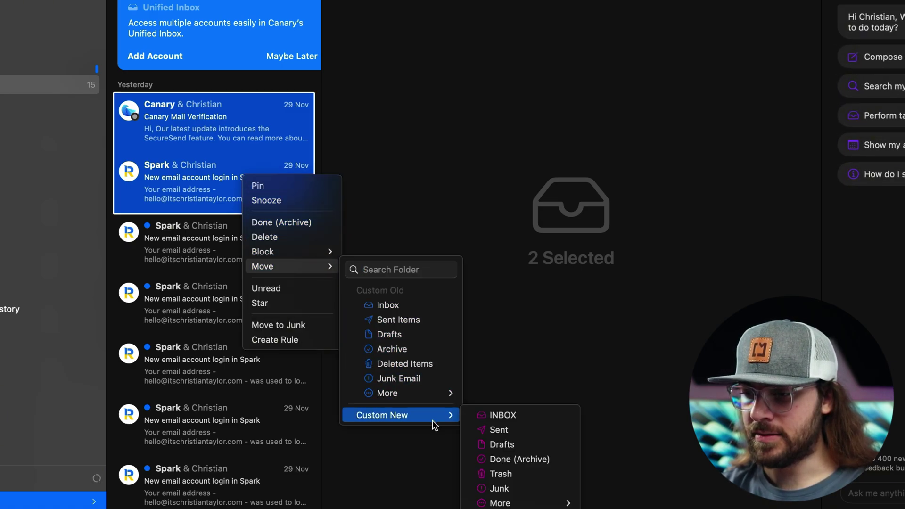
click(488, 415)
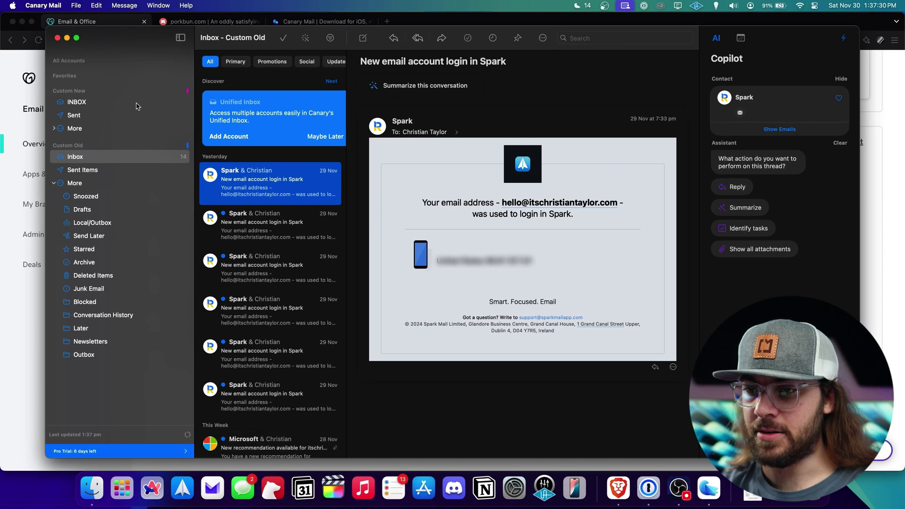
click(136, 105)
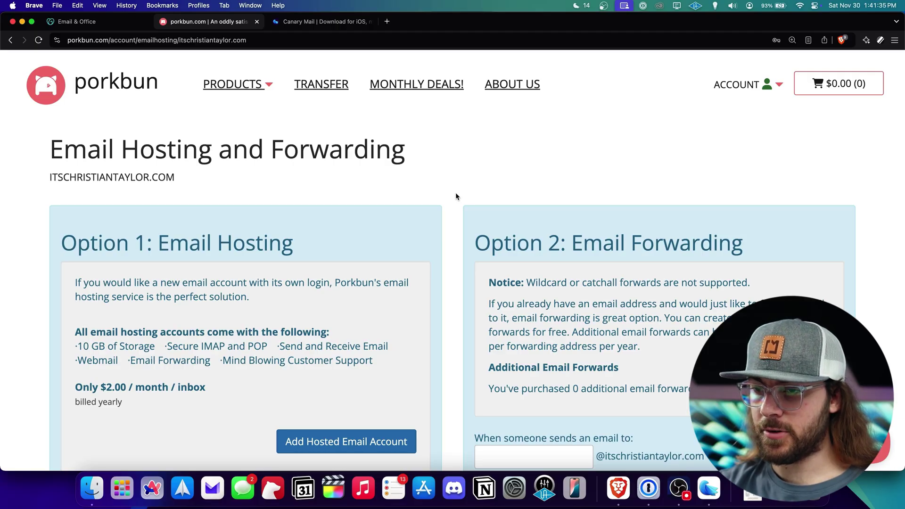
Run Fix DNS on the domain's Email Hosting page to restore Porkbun's default mail records
scroll(456, 195, down, 8)
scroll(455, 192, down, 10)
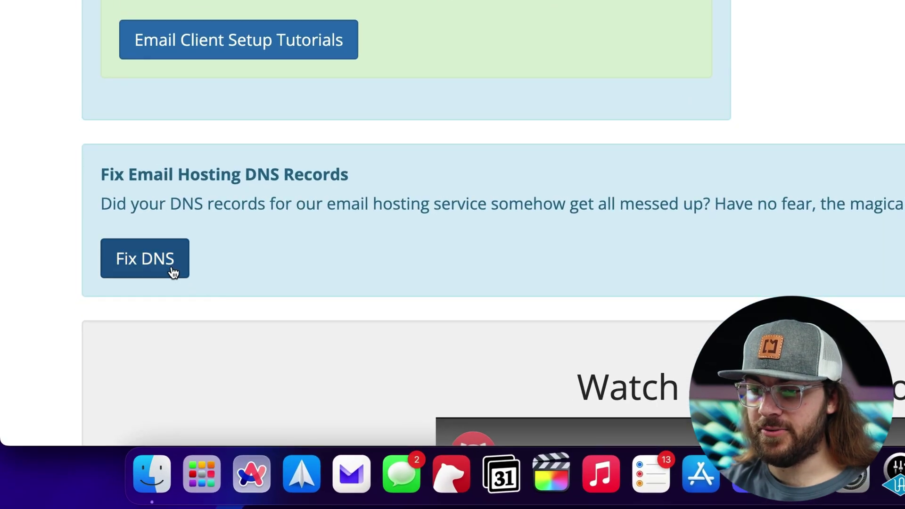
click(131, 323)
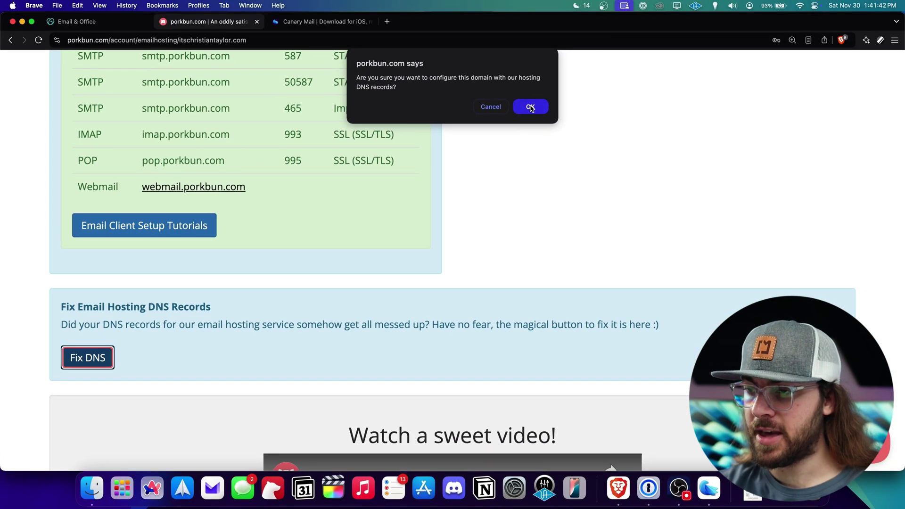
click(530, 106)
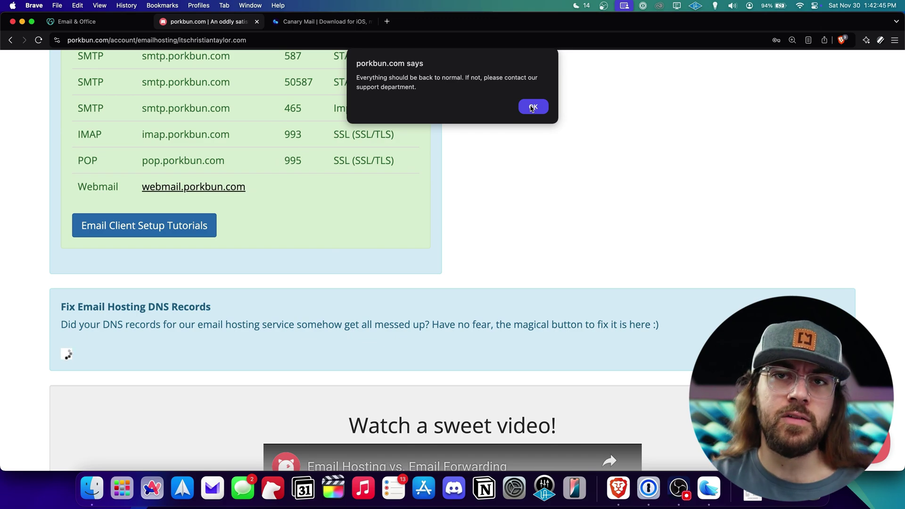
click(533, 106)
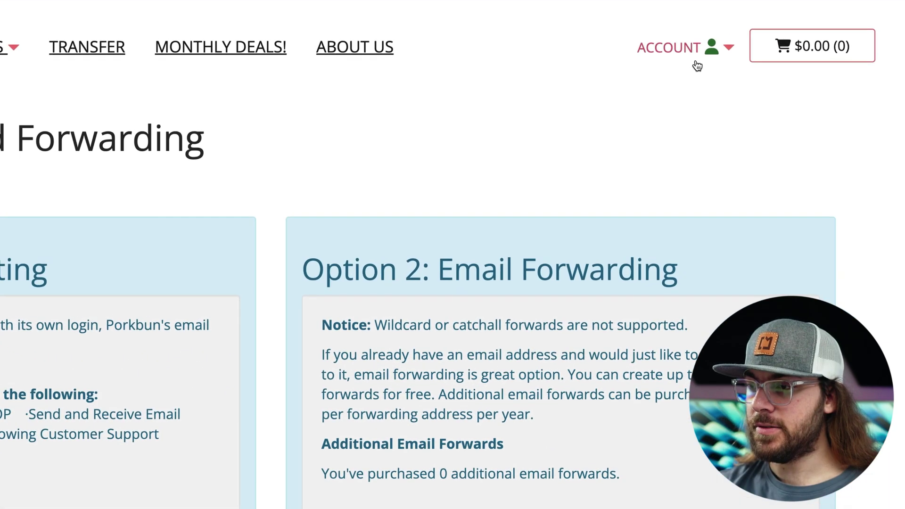
Open the domain's DNS records from Domain Management and view the current MX entries
mouse_move(755, 97)
click(700, 138)
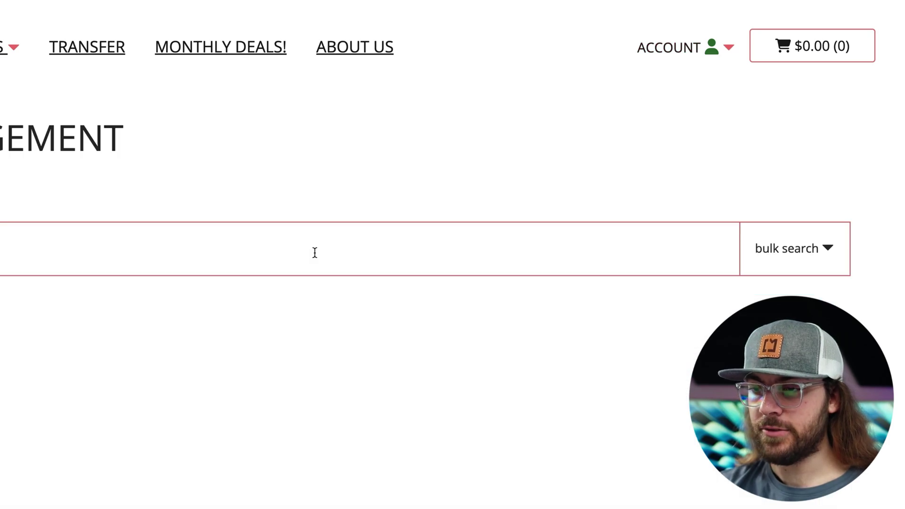
scroll(198, 297, down, 2)
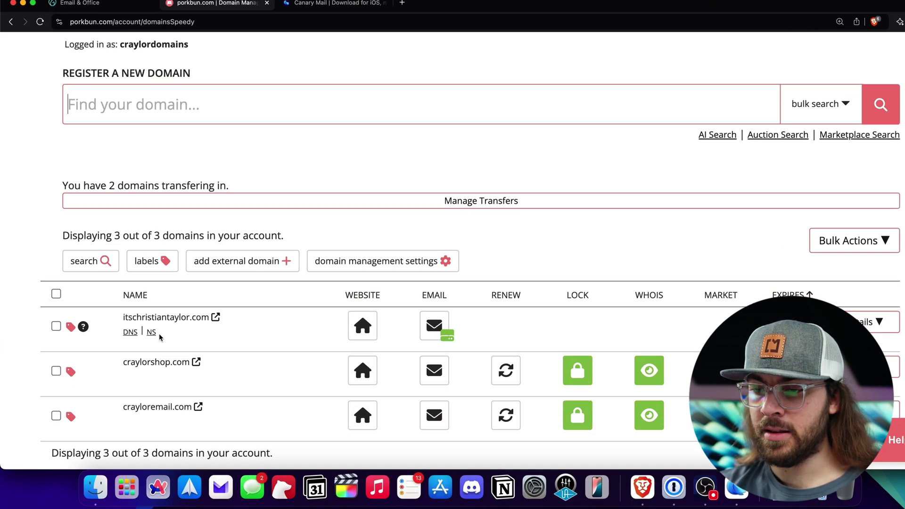
click(125, 378)
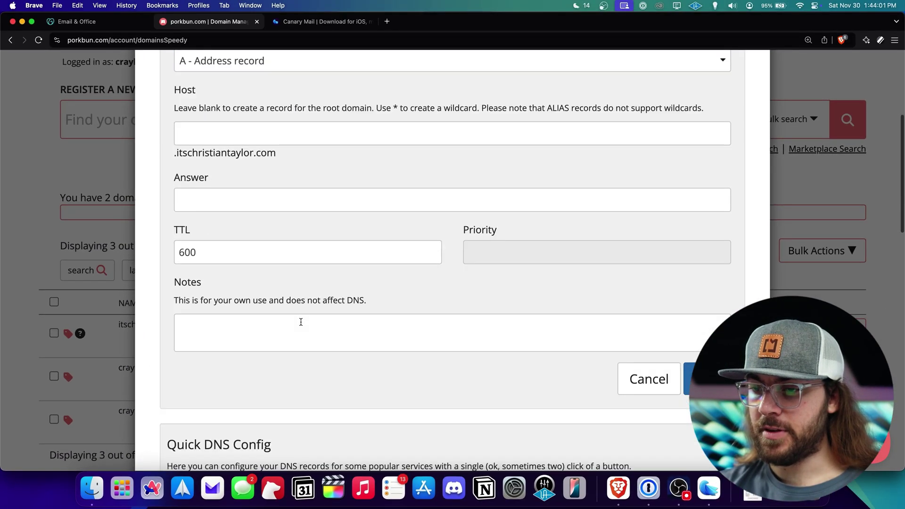
scroll(301, 321, down, 10)
scroll(301, 321, down, 10)
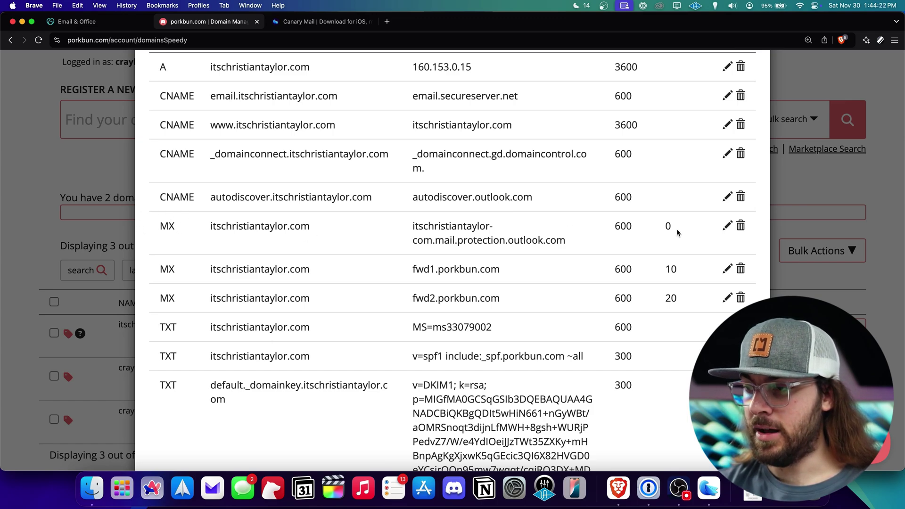
Delete the Outlook MX record, then trash the autodiscover.outlook.com CNAME record
click(741, 228)
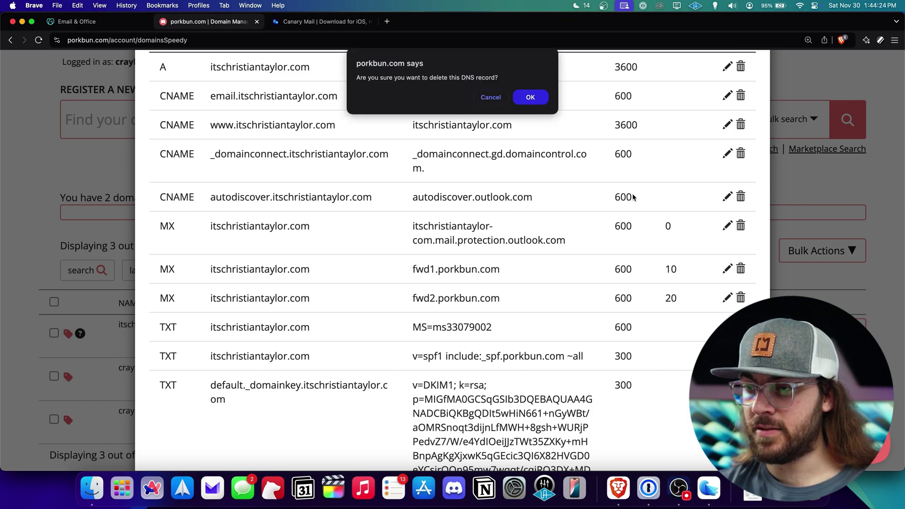
click(536, 98)
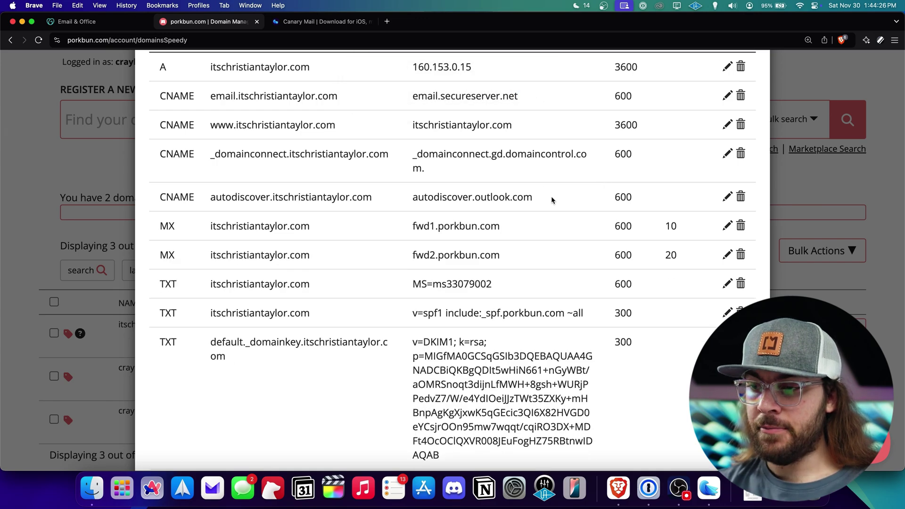
drag(552, 200, 420, 200)
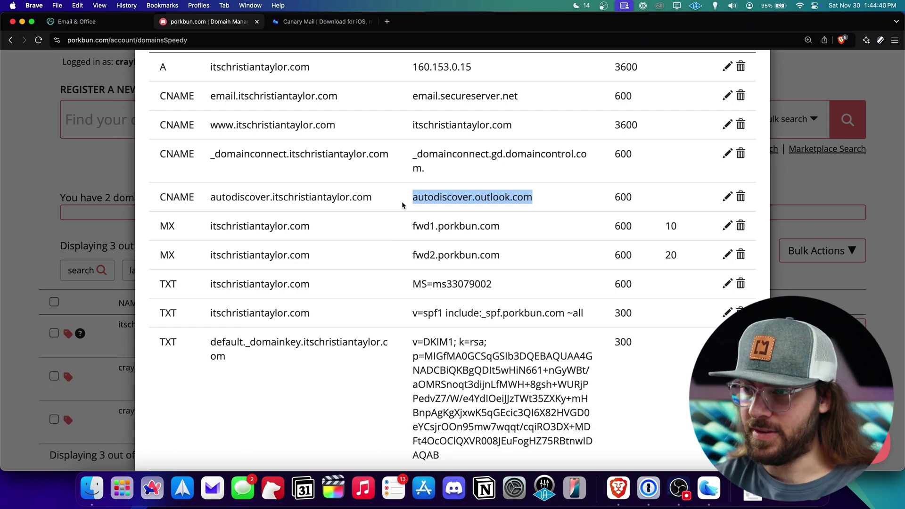
click(580, 205)
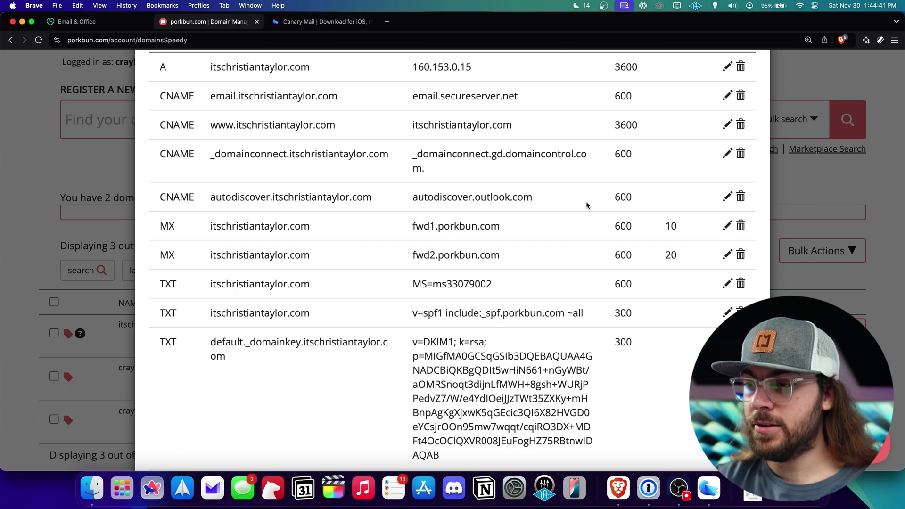
click(741, 198)
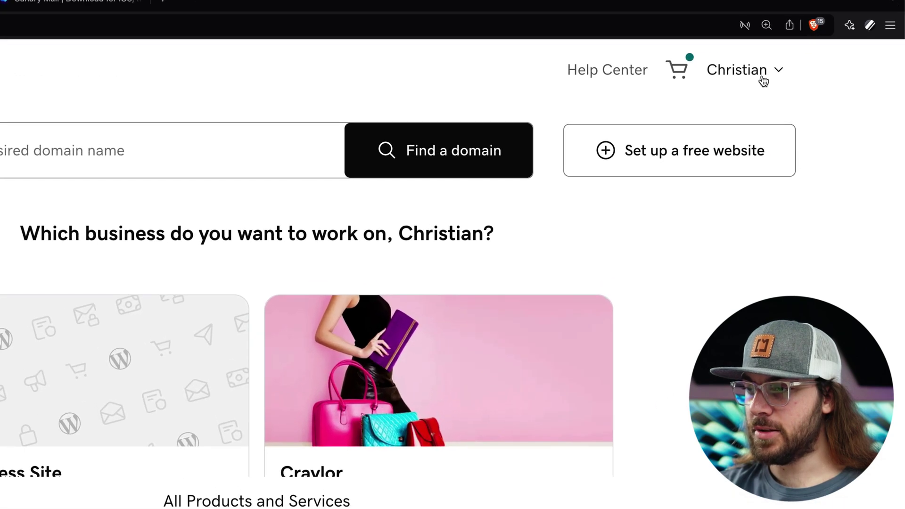
Turn off Microsoft 365 Email Essentials auto-renew, citing 'No longer want/need' and declining the retention offer
click(805, 76)
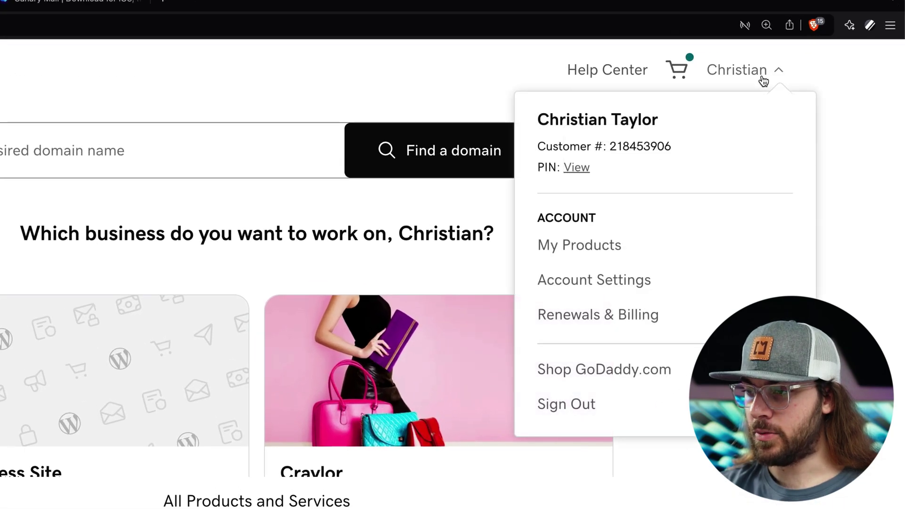
click(644, 316)
scroll(721, 239, down, 1)
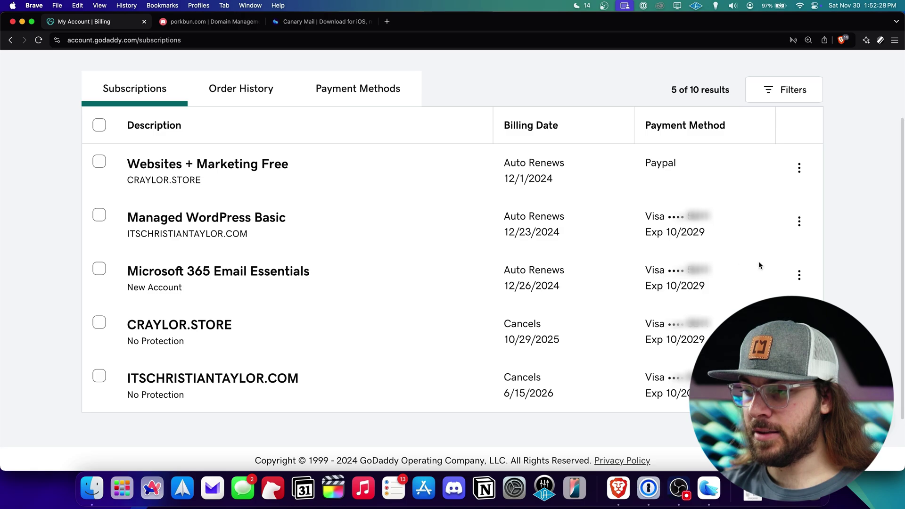
click(799, 276)
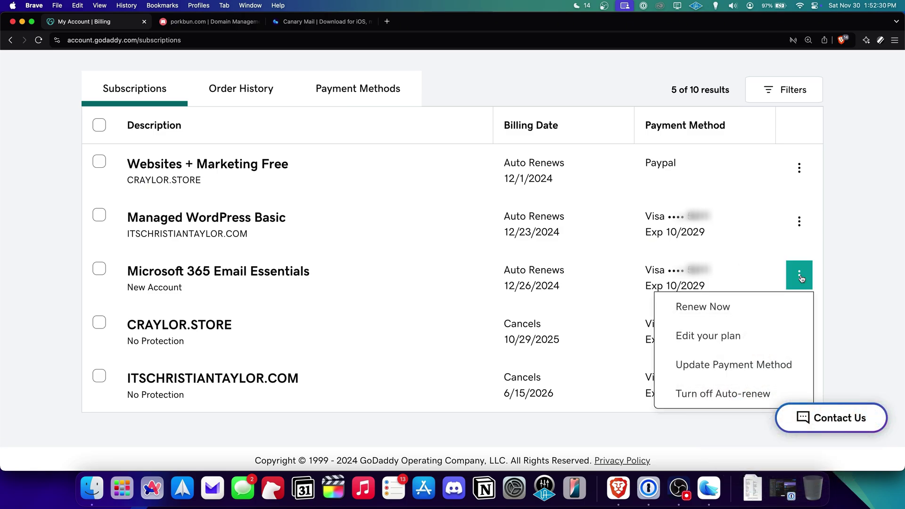
click(773, 393)
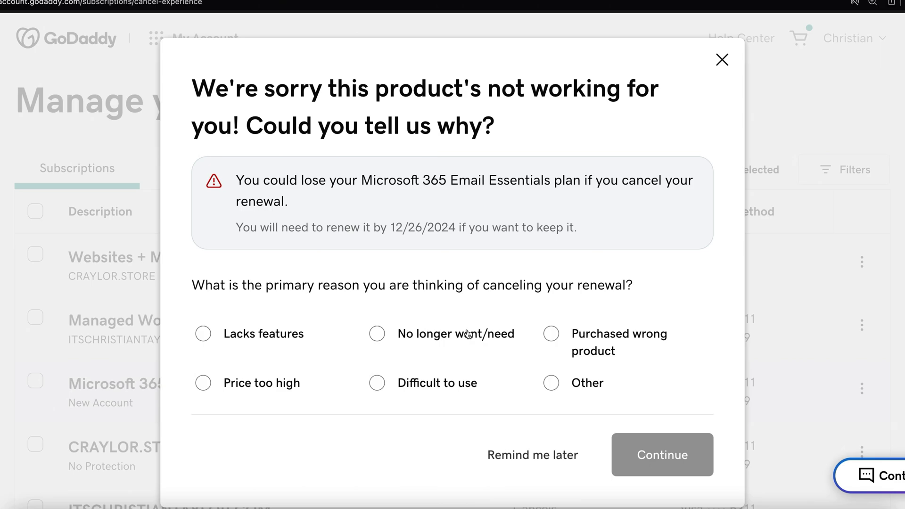
click(464, 338)
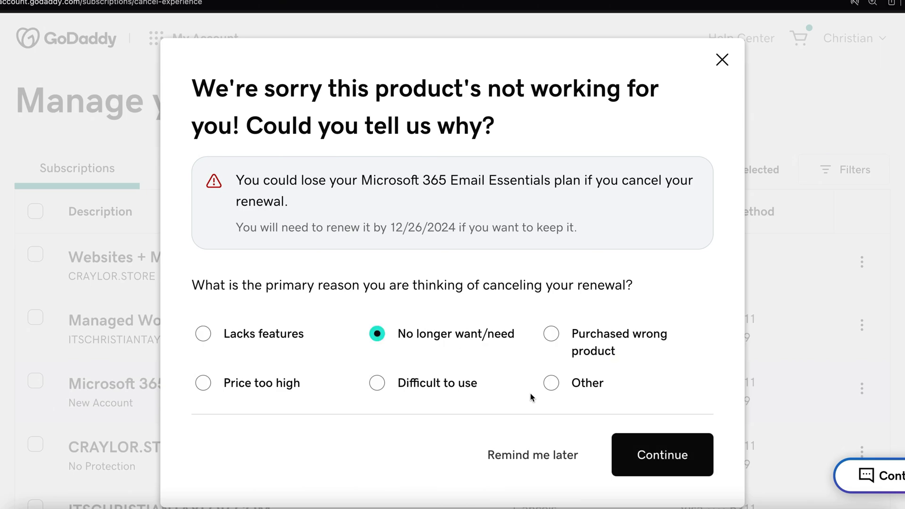
click(657, 457)
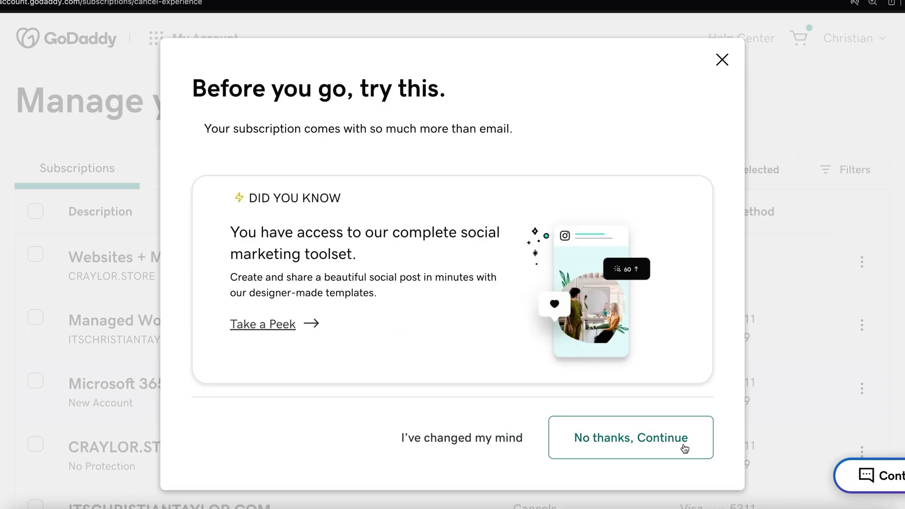
click(683, 449)
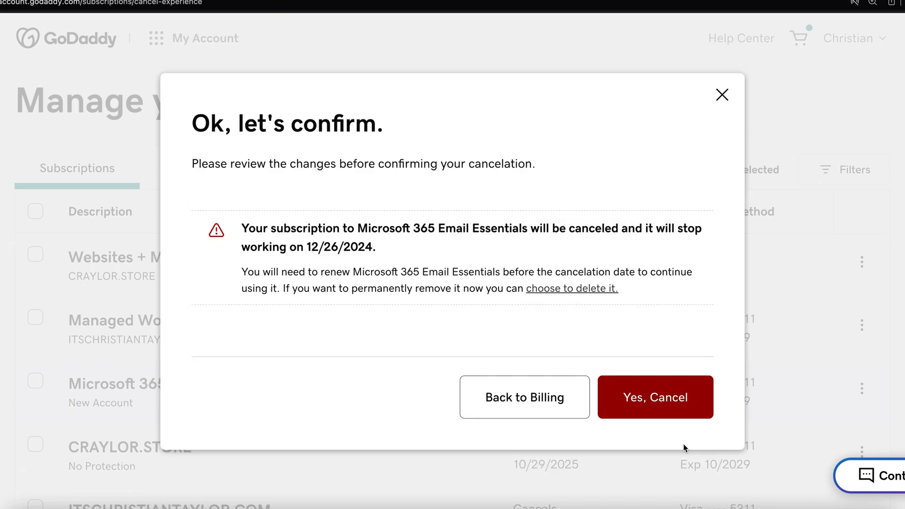
click(679, 410)
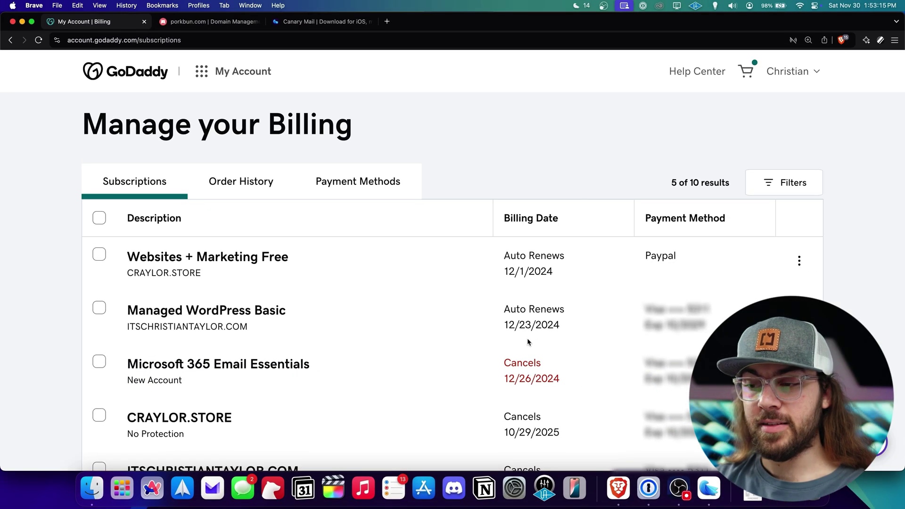